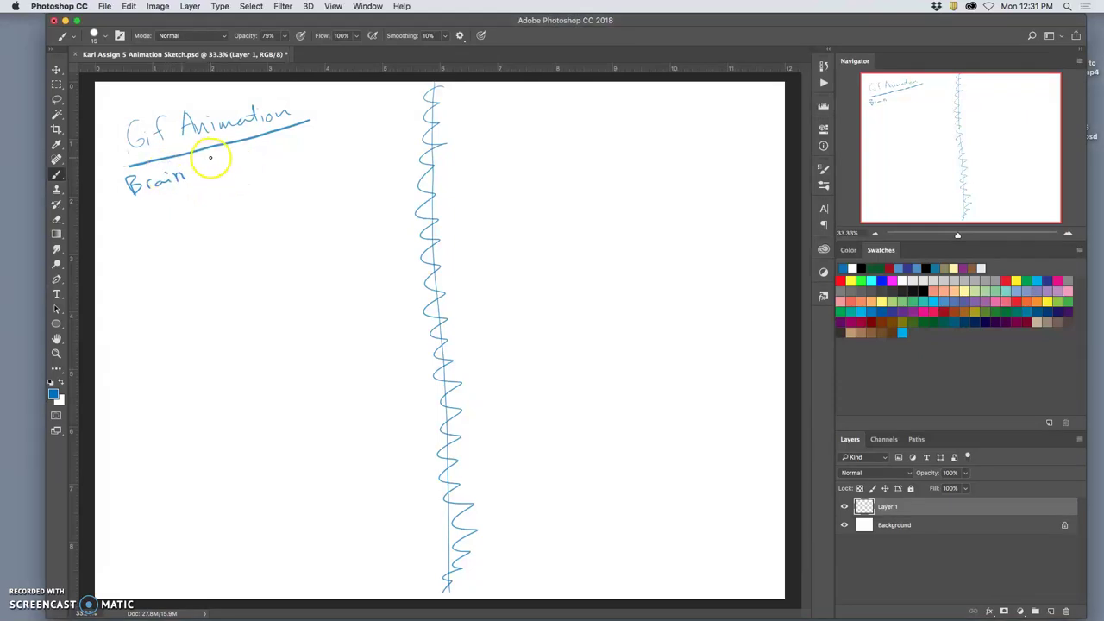
Handwrite "Storming" after "Brain" beneath the underlined Gif Animation title with the blue brush.
drag(213, 158, 202, 171)
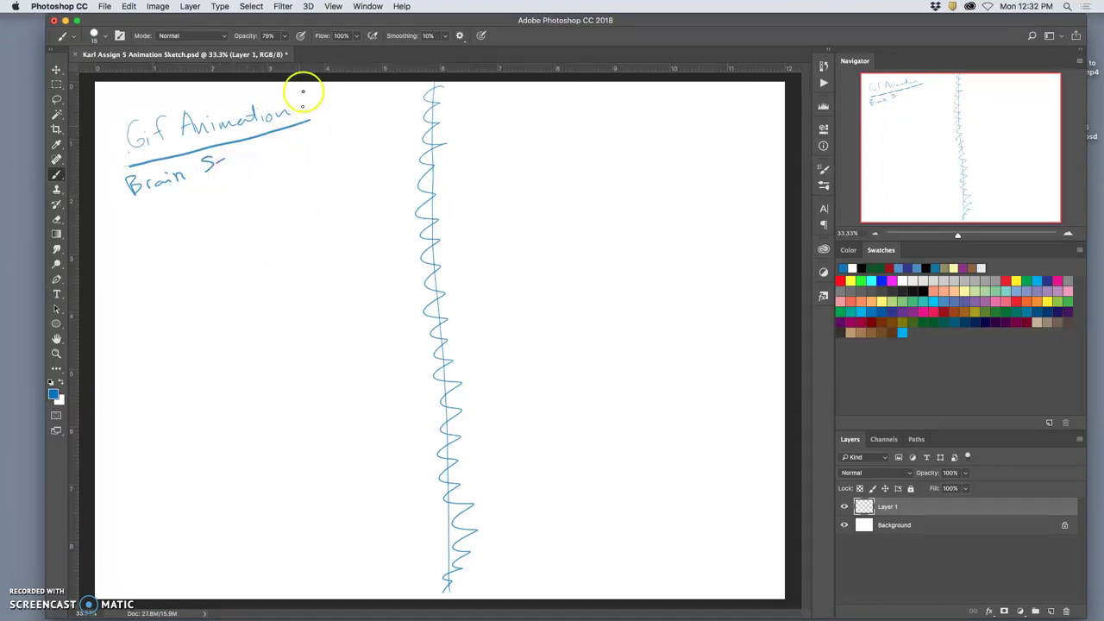
drag(320, 17, 324, 17)
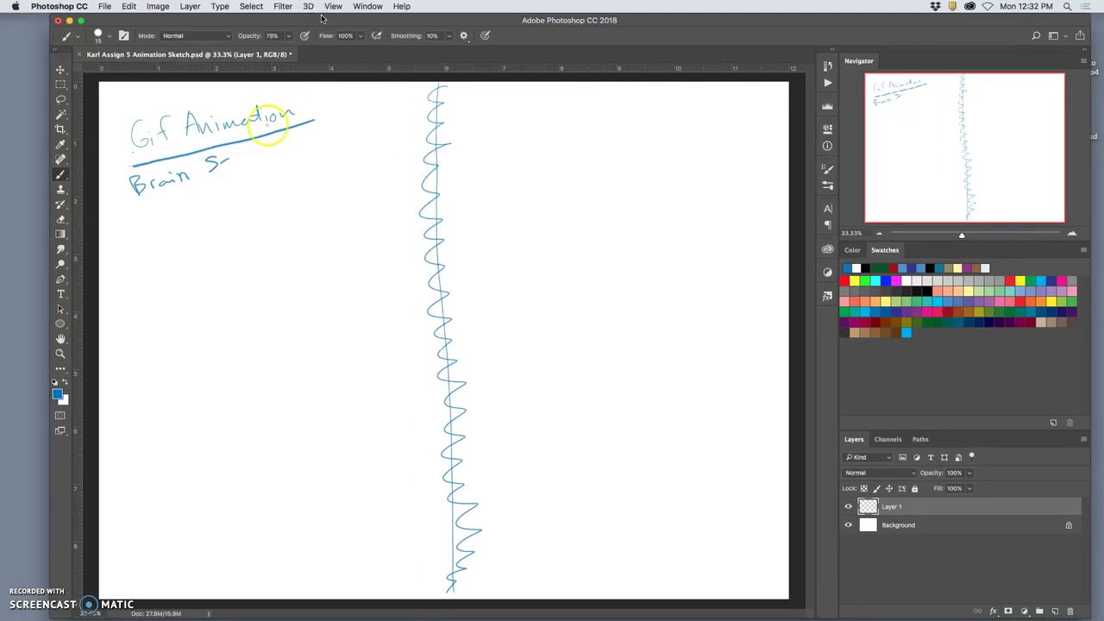
key(super+z)
drag(235, 179, 238, 168)
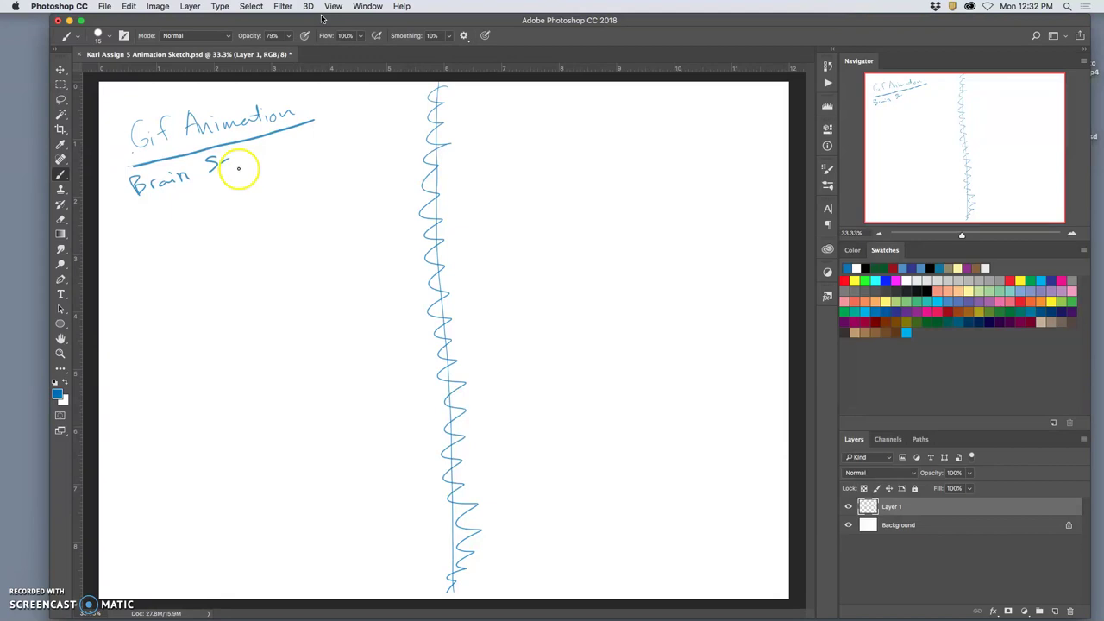
drag(73, 47, 63, 46)
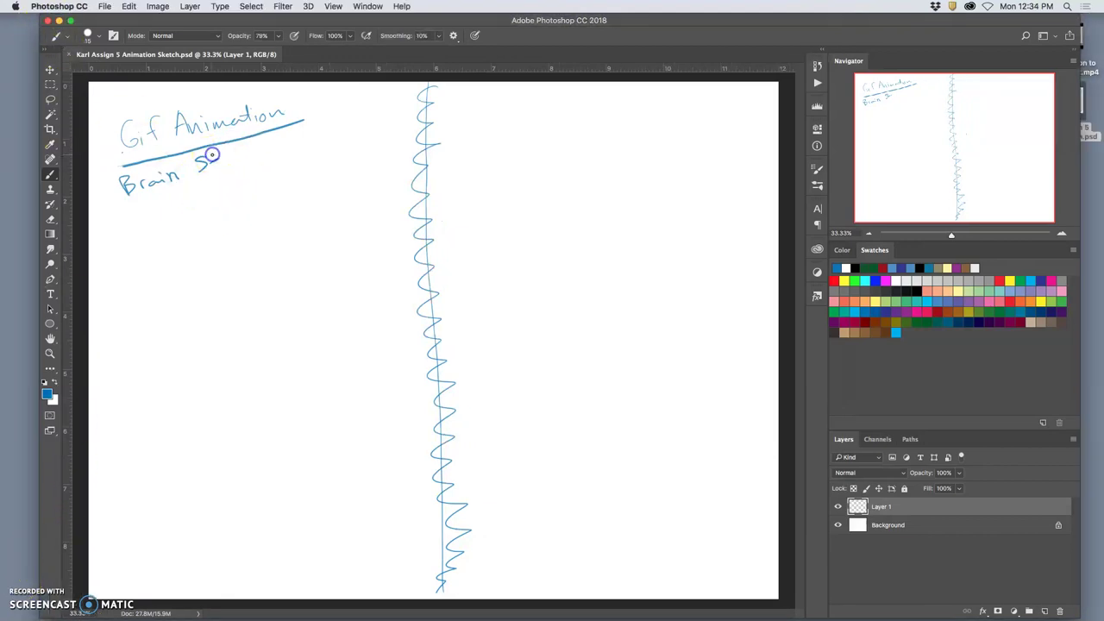
drag(221, 154, 224, 157)
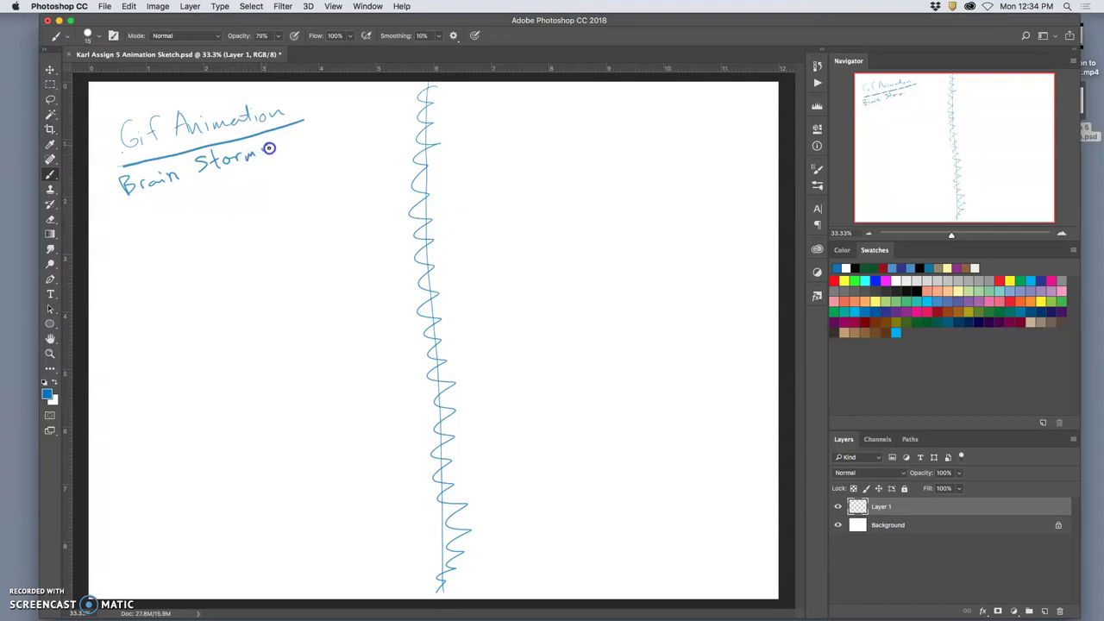
drag(285, 140, 280, 152)
Handwrite two dashed list entries, "creature" and "landscape", below the Brain Storming heading.
drag(156, 216, 154, 228)
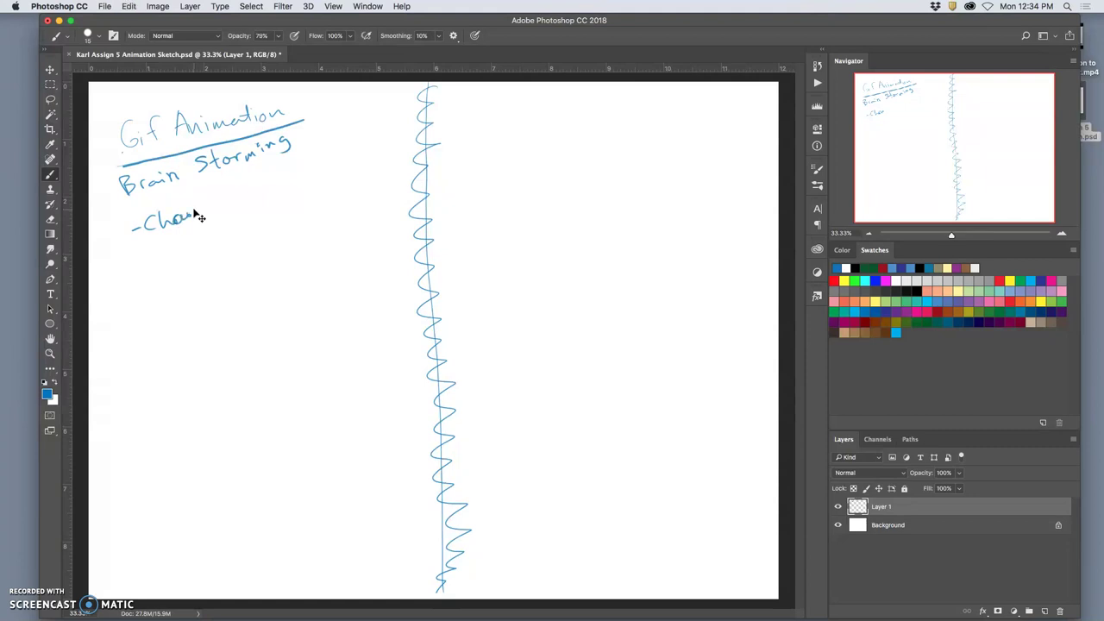
key(super+z)
mouse_move(165, 228)
mouse_down()
mouse_move(195, 216)
mouse_move(194, 199)
mouse_move(189, 207)
mouse_move(239, 194)
mouse_up()
mouse_move(131, 277)
mouse_down()
mouse_move(198, 250)
mouse_move(191, 231)
mouse_move(205, 248)
mouse_move(265, 222)
mouse_up()
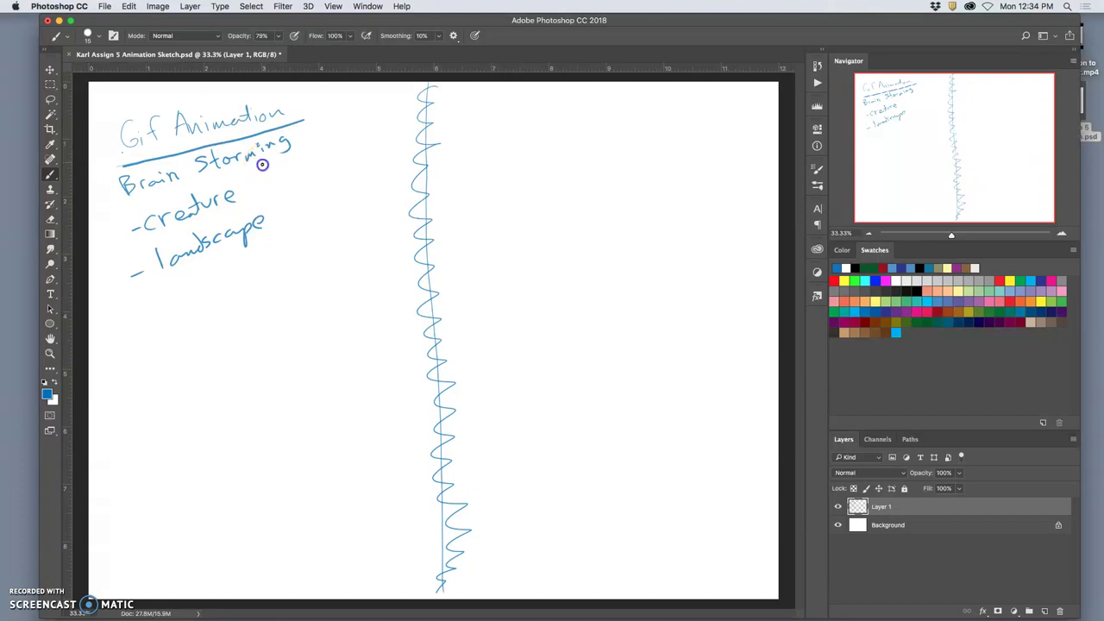
Add the handwritten notes "(character)" beside creature and "(setting)" beside landscape.
mouse_move(267, 167)
mouse_down()
mouse_move(263, 195)
mouse_move(281, 192)
mouse_up()
key(super+z)
key(super+z)
mouse_move(285, 164)
mouse_down()
mouse_move(296, 172)
mouse_move(356, 155)
mouse_up()
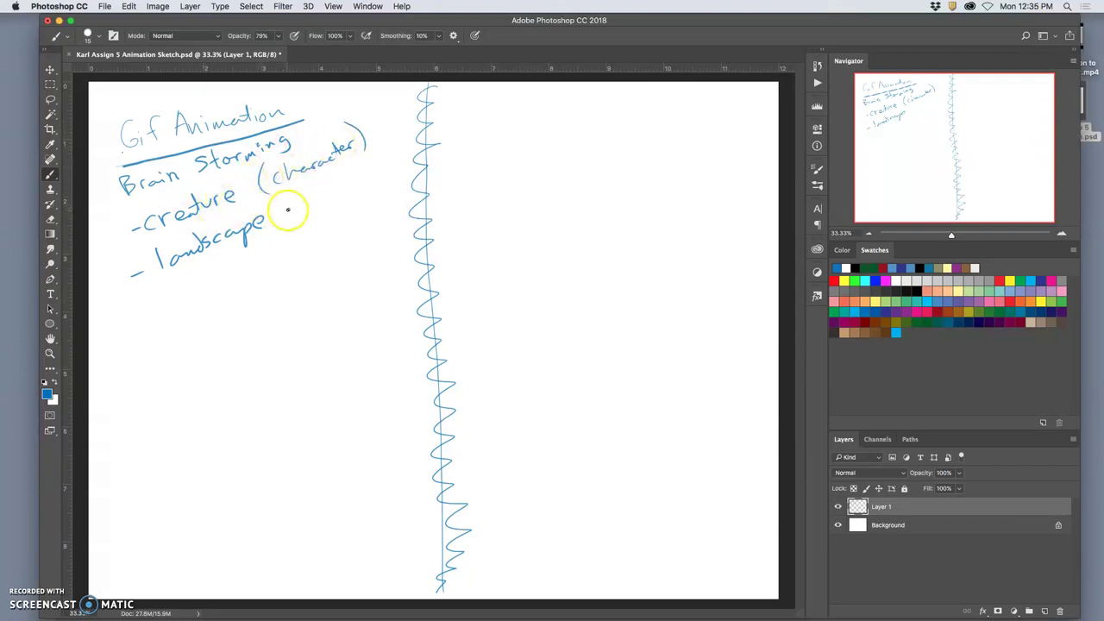
drag(283, 207, 279, 226)
mouse_move(284, 226)
mouse_down()
mouse_move(321, 188)
mouse_move(369, 191)
mouse_up()
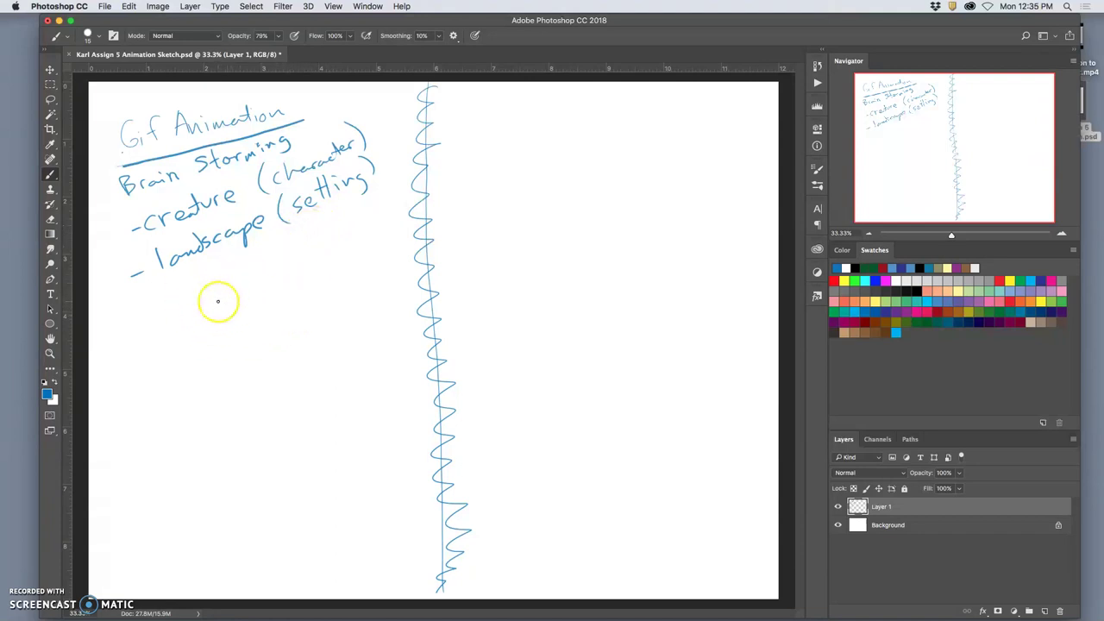
Handwrite an underlined "actions" heading and, below it, the entry "Beg - creature drinks water from the swamp".
drag(215, 296, 261, 279)
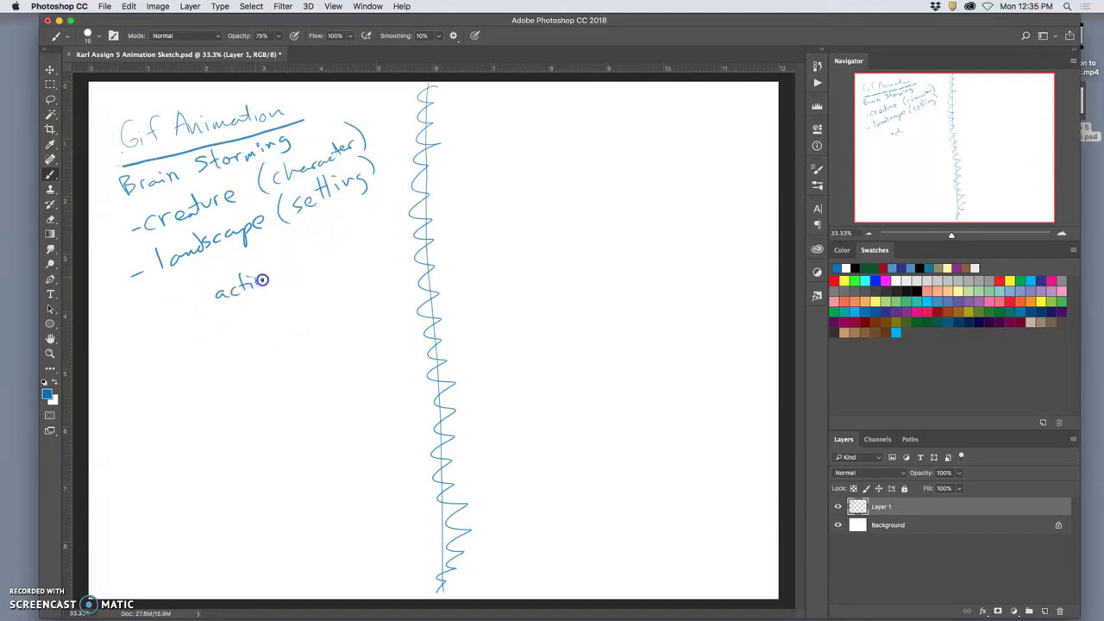
drag(200, 313, 320, 271)
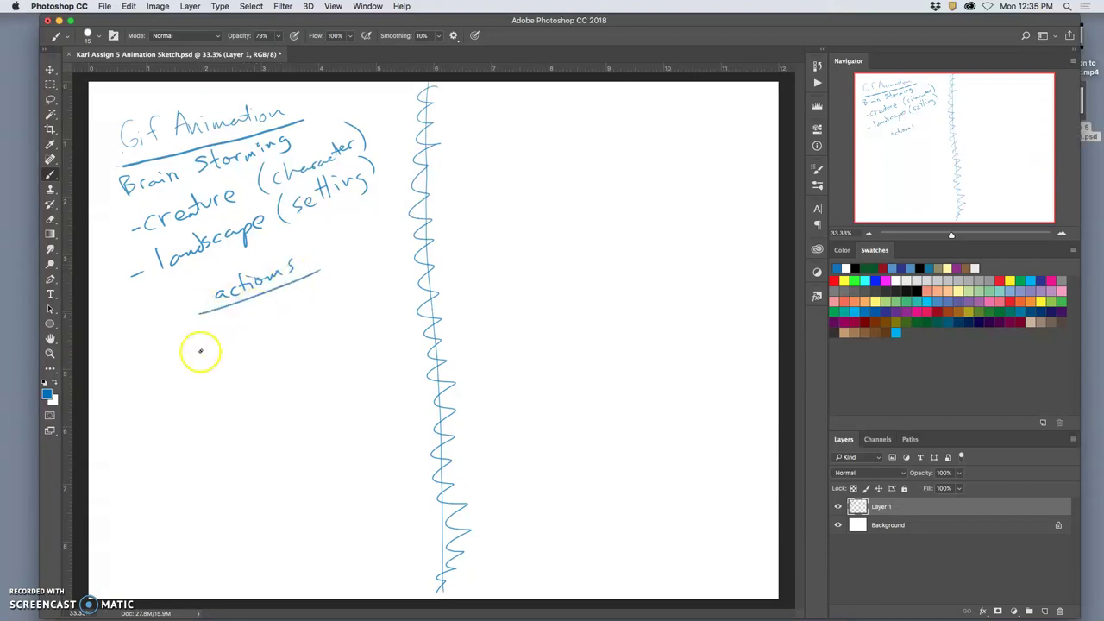
mouse_move(202, 350)
mouse_down()
mouse_move(234, 354)
mouse_move(251, 341)
mouse_up()
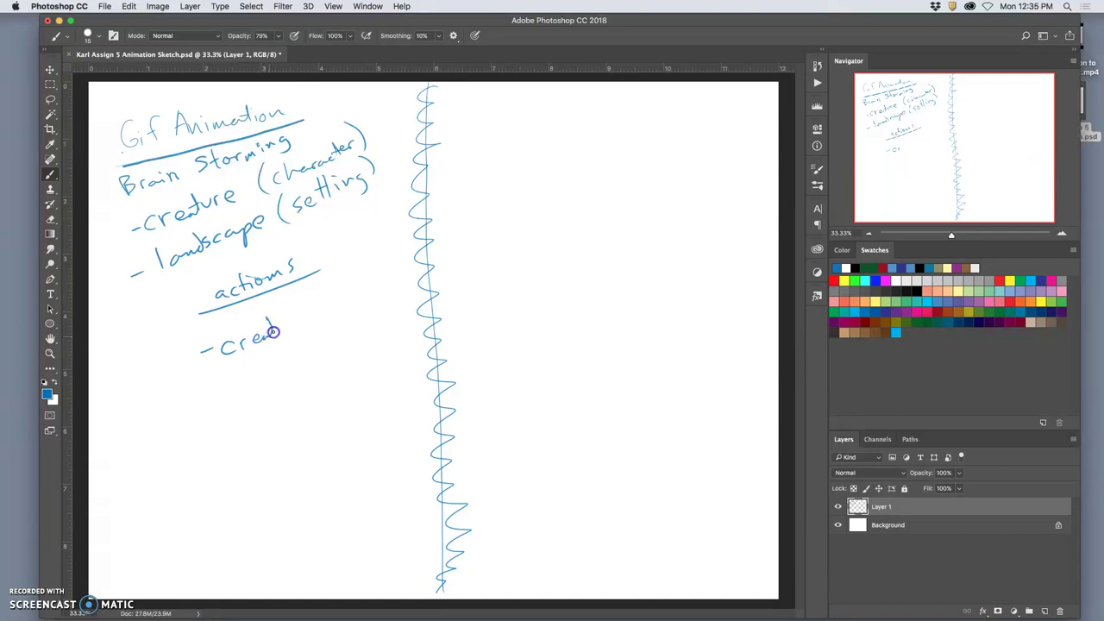
mouse_move(326, 298)
mouse_down()
mouse_move(326, 309)
mouse_move(352, 302)
mouse_up()
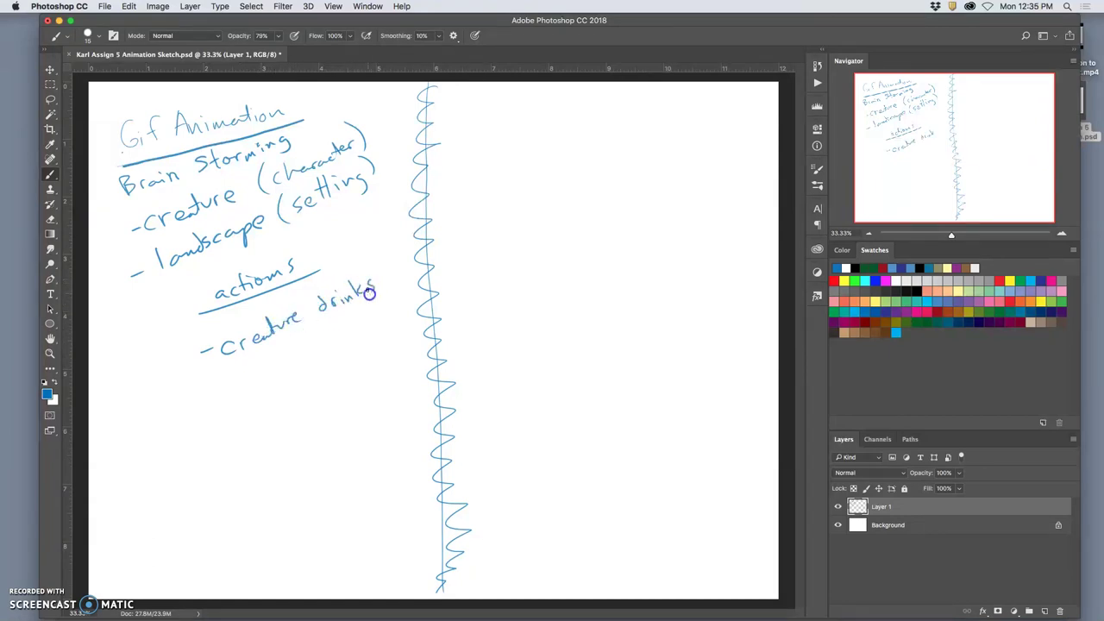
mouse_move(257, 359)
mouse_down()
mouse_move(288, 352)
mouse_move(289, 332)
mouse_move(298, 342)
mouse_move(347, 331)
mouse_move(346, 320)
mouse_move(388, 308)
mouse_up()
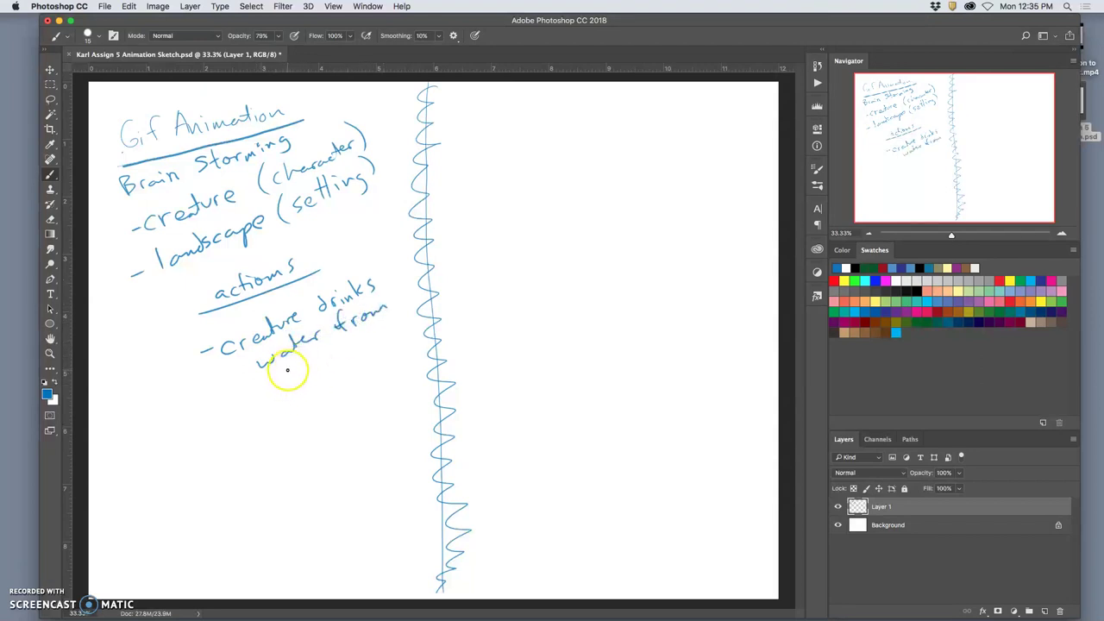
mouse_move(289, 365)
mouse_down()
mouse_move(285, 380)
mouse_move(294, 369)
mouse_up()
drag(298, 363, 321, 365)
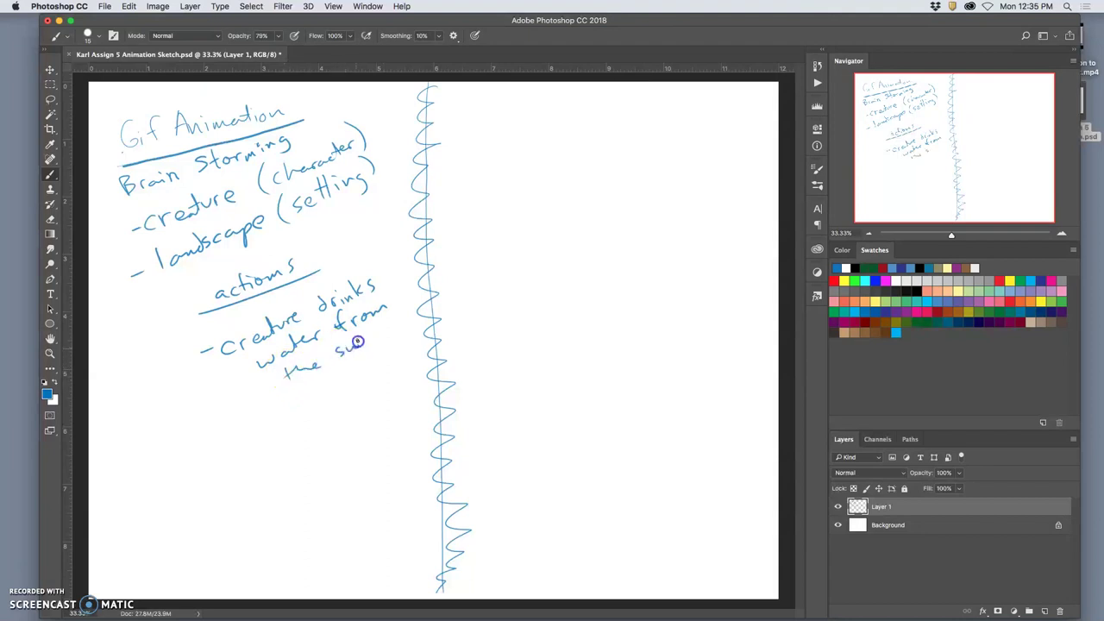
drag(391, 318, 394, 321)
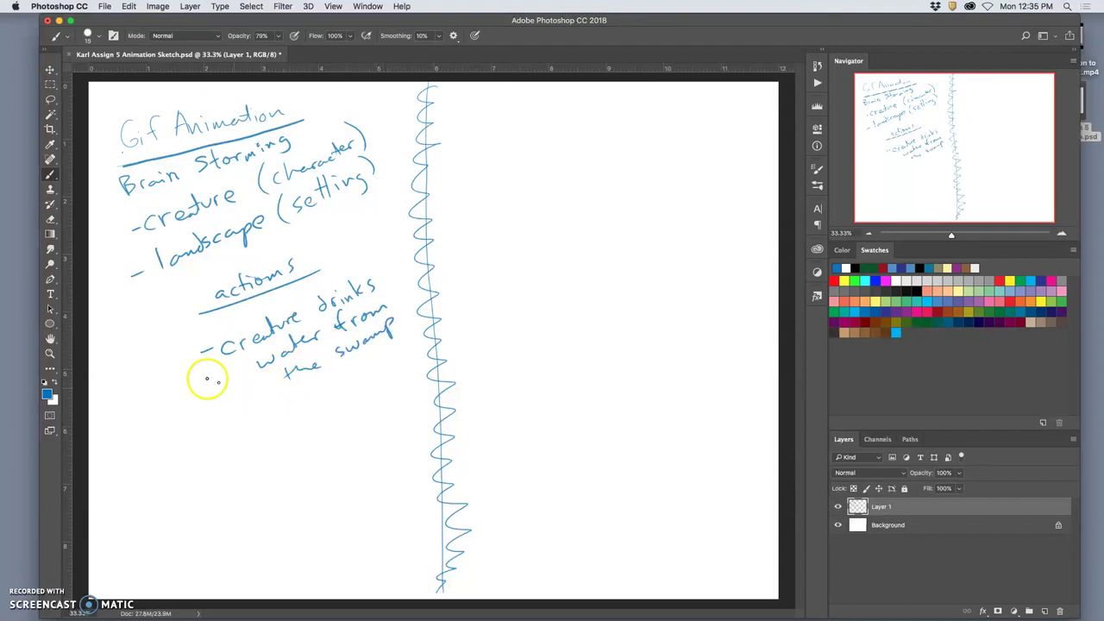
mouse_move(129, 363)
mouse_down()
mouse_move(146, 376)
mouse_move(169, 361)
mouse_up()
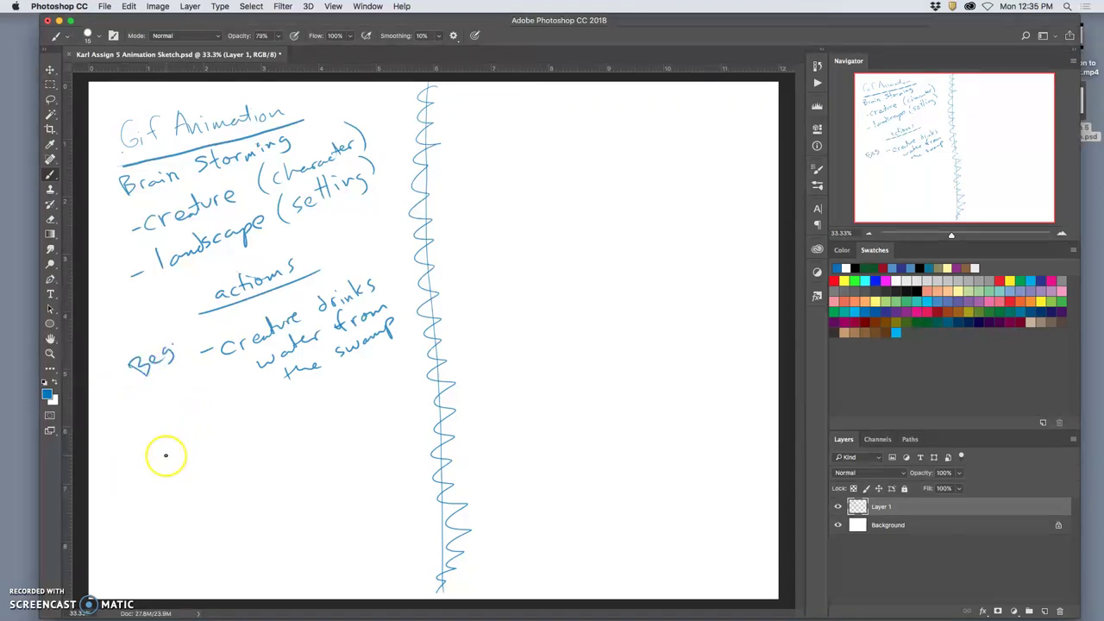
Handwrite the entry "Middle - Creature swell and expand (allergic reaction)" below the Beg entry.
mouse_move(165, 474)
mouse_down()
mouse_move(174, 441)
mouse_move(200, 431)
mouse_move(238, 426)
mouse_move(212, 435)
mouse_move(238, 437)
mouse_up()
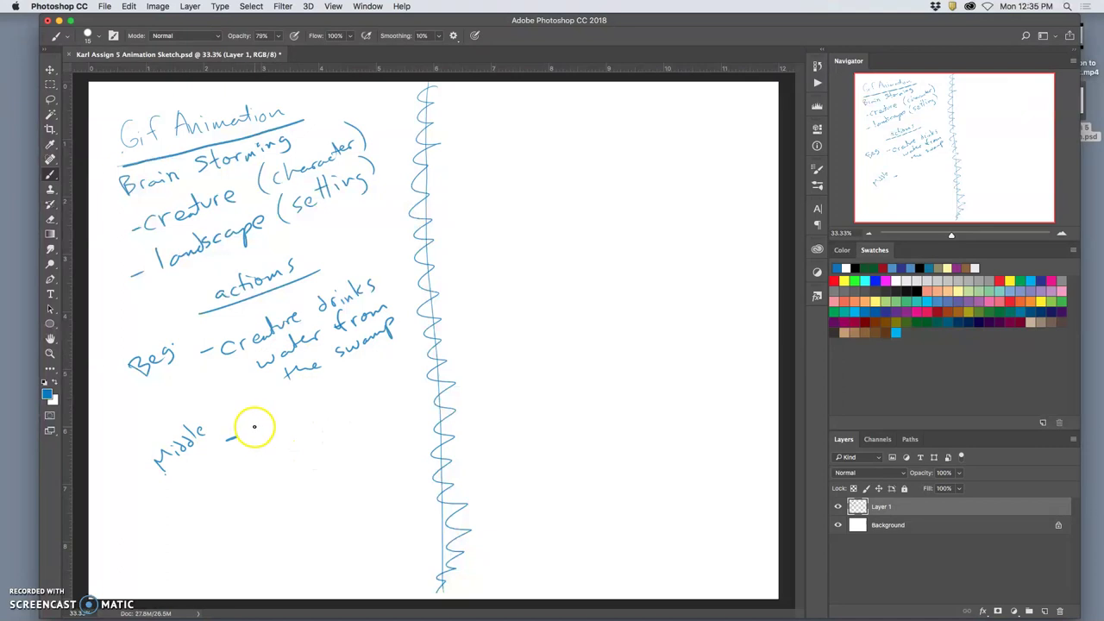
mouse_move(256, 426)
mouse_down()
mouse_move(284, 431)
mouse_move(303, 408)
mouse_move(342, 396)
mouse_up()
drag(354, 385, 393, 359)
mouse_move(296, 451)
mouse_down()
mouse_move(355, 421)
mouse_move(348, 428)
mouse_move(393, 390)
mouse_up()
mouse_move(287, 473)
mouse_down()
mouse_move(284, 494)
mouse_move(314, 483)
mouse_up()
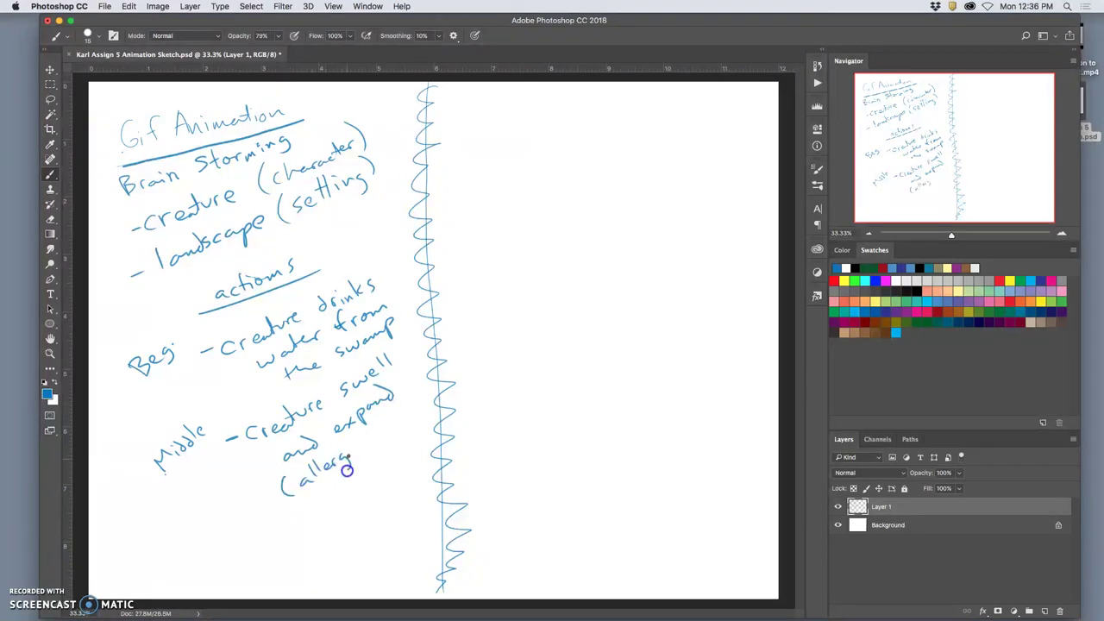
drag(364, 443, 361, 453)
mouse_move(404, 418)
mouse_down()
mouse_move(402, 427)
mouse_move(424, 409)
mouse_up()
Handwrite below the Middle entry "End - Creatures head will pop off and a hand will reach out of the neck and pull it back on".
mouse_move(203, 551)
mouse_down()
mouse_move(226, 565)
mouse_move(218, 559)
mouse_up()
mouse_move(202, 552)
mouse_down()
mouse_move(212, 544)
mouse_move(245, 562)
mouse_up()
mouse_move(255, 554)
mouse_down()
mouse_move(230, 535)
mouse_move(314, 548)
mouse_move(279, 521)
mouse_move(293, 532)
mouse_move(350, 498)
mouse_move(371, 468)
mouse_move(394, 448)
mouse_up()
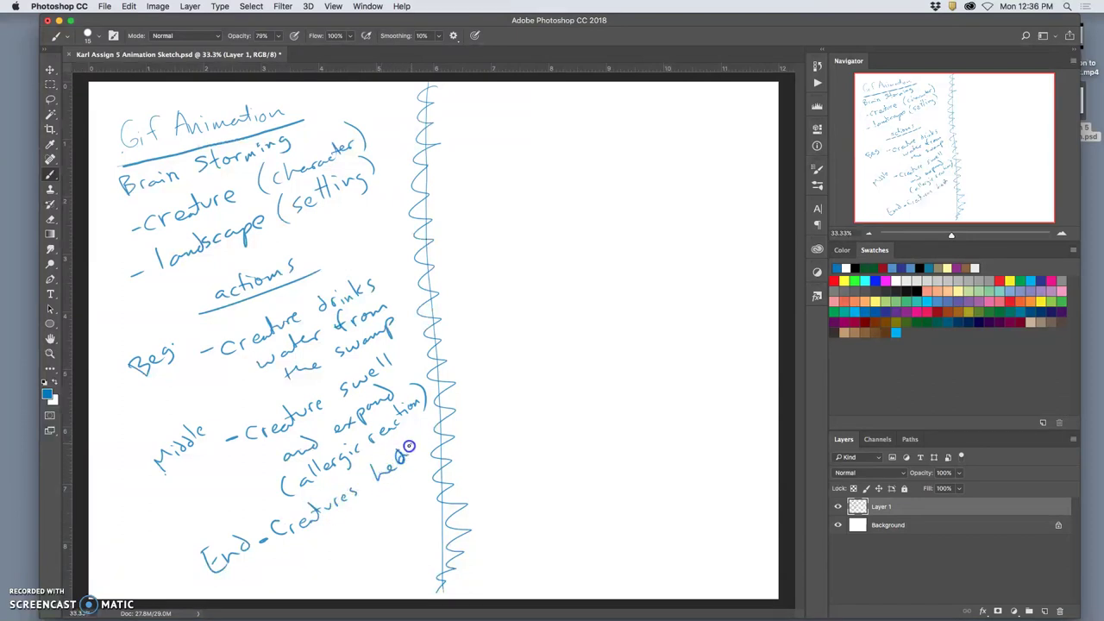
mouse_move(265, 553)
mouse_down()
mouse_move(292, 556)
mouse_move(284, 543)
mouse_move(297, 550)
mouse_move(300, 538)
mouse_move(335, 549)
mouse_move(339, 524)
mouse_move(435, 455)
mouse_up()
click(329, 549)
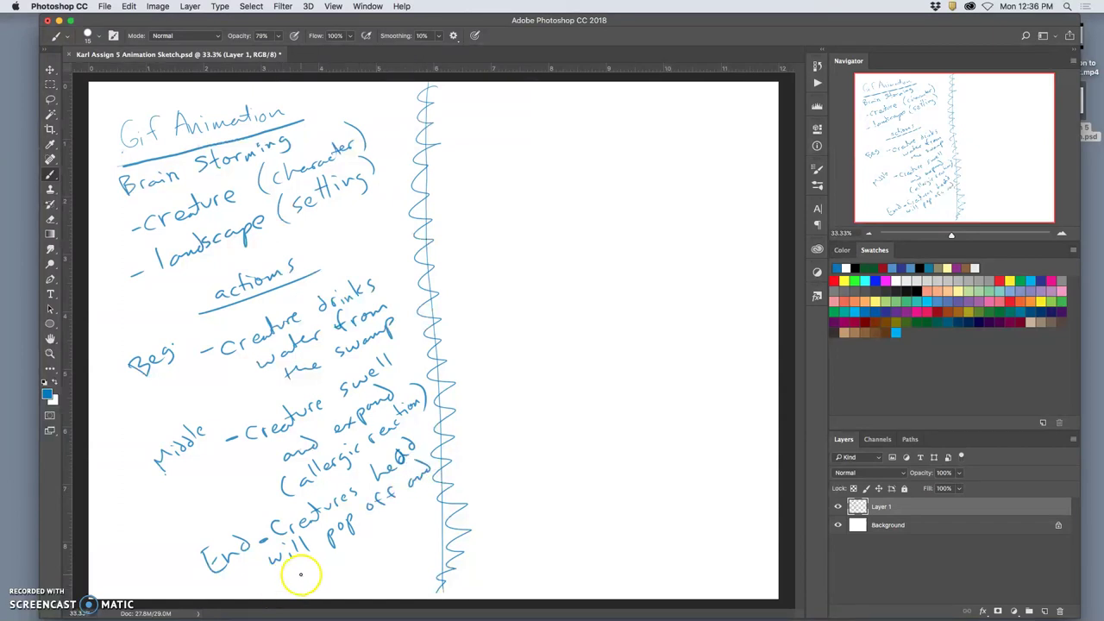
drag(296, 572, 304, 580)
click(320, 567)
drag(337, 557, 354, 548)
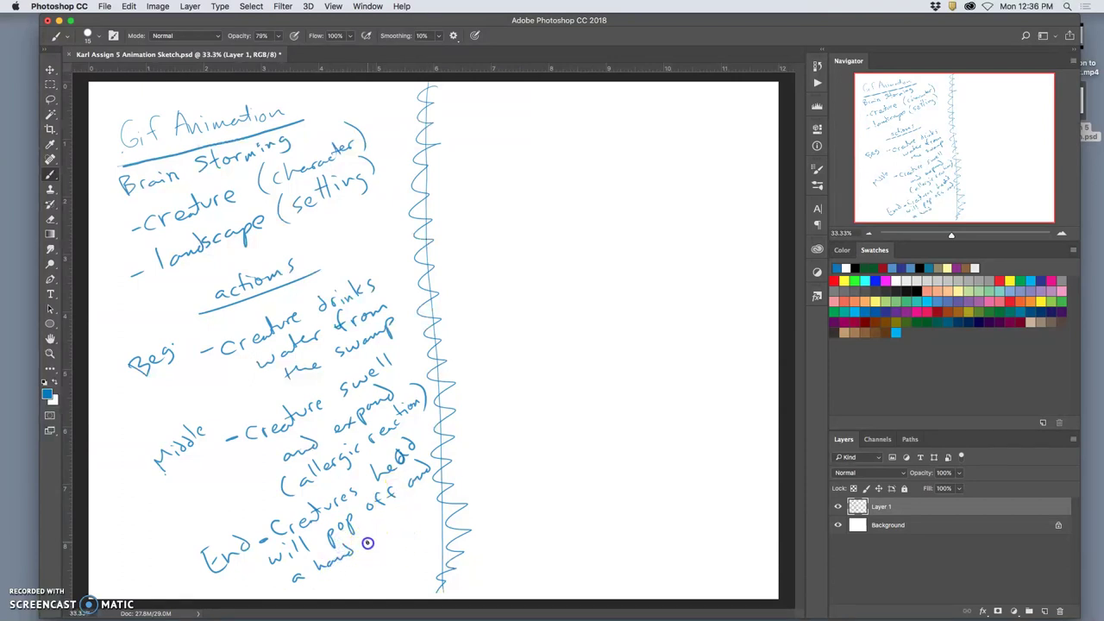
drag(387, 516, 431, 498)
drag(332, 576, 362, 571)
drag(396, 533, 416, 527)
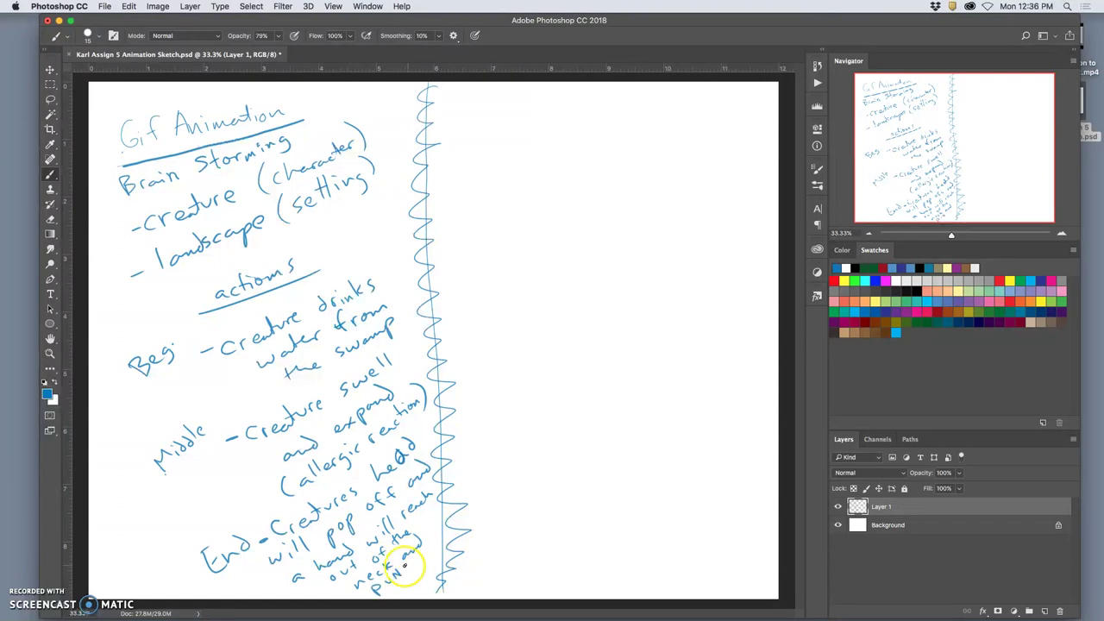
click(392, 574)
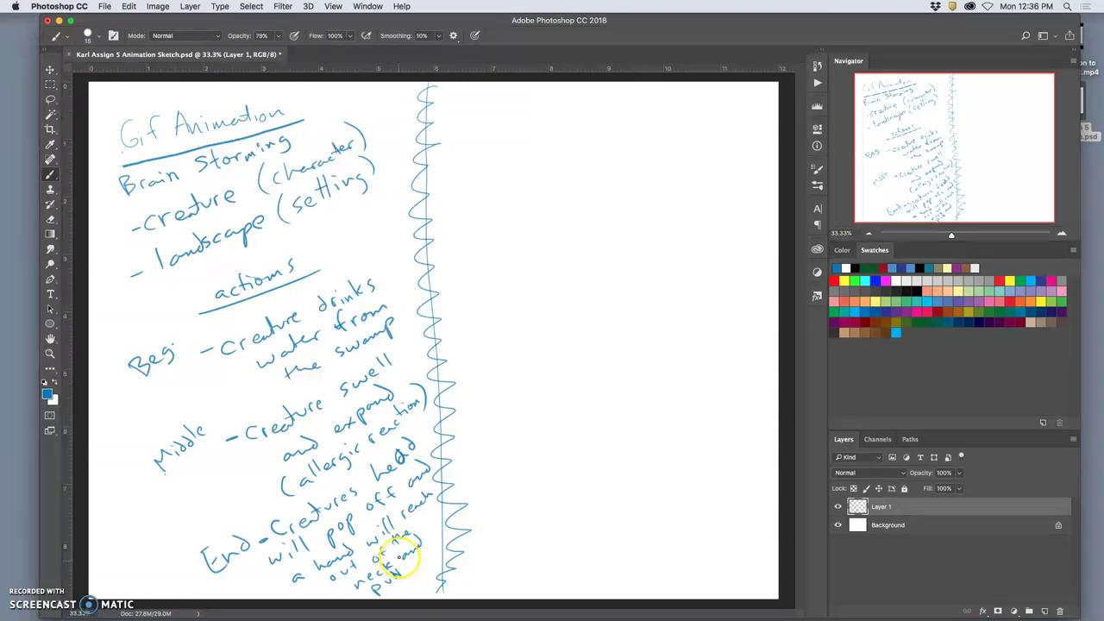
mouse_move(411, 546)
mouse_down()
mouse_move(397, 561)
mouse_move(411, 569)
mouse_up()
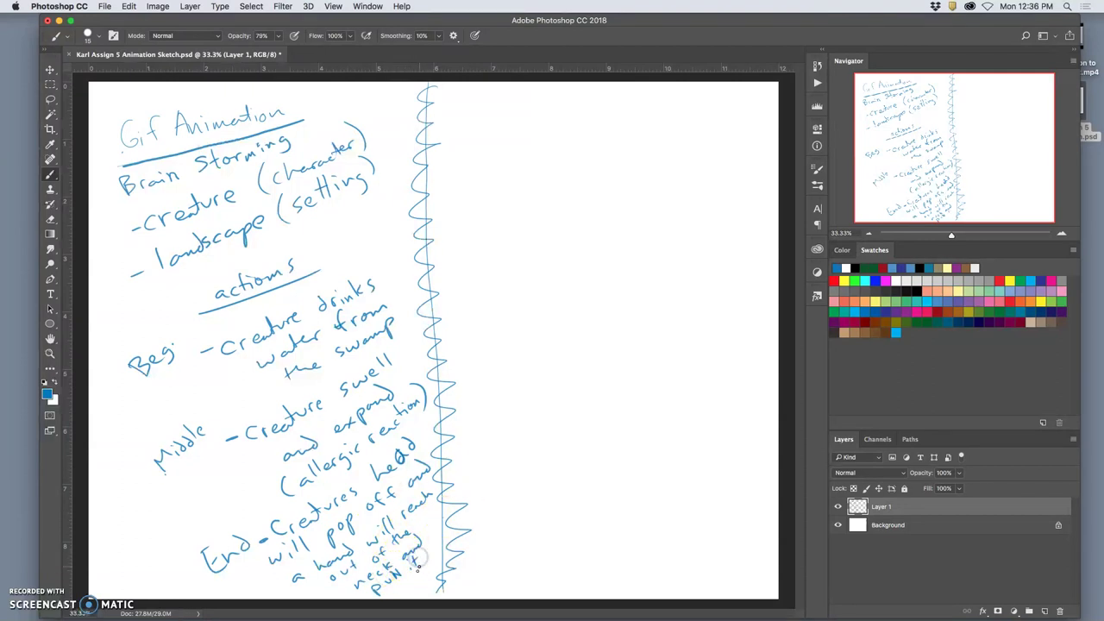
click(404, 587)
mouse_move(433, 566)
mouse_down()
mouse_move(420, 587)
mouse_move(463, 523)
mouse_move(463, 493)
mouse_move(444, 496)
mouse_up()
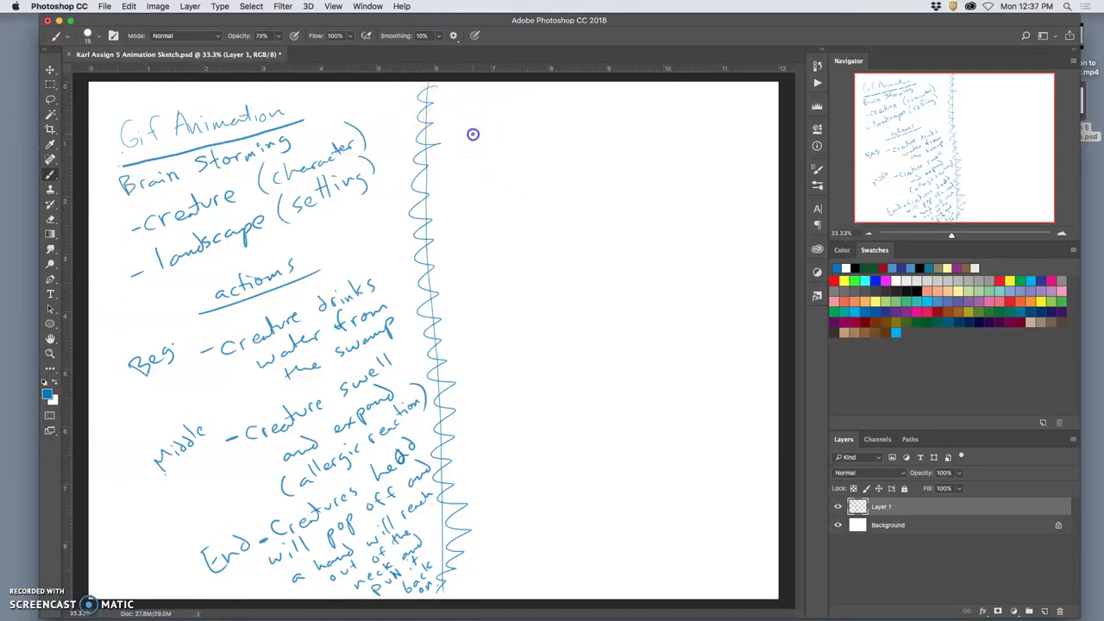
Draw a row of three square storyboard frames near the top of the blank area beside the zigzag divider.
mouse_move(472, 133)
mouse_down()
mouse_move(472, 204)
mouse_move(467, 131)
mouse_move(551, 133)
mouse_move(535, 206)
mouse_move(506, 204)
mouse_move(537, 204)
mouse_up()
mouse_move(561, 132)
mouse_down()
mouse_move(557, 207)
mouse_move(625, 204)
mouse_up()
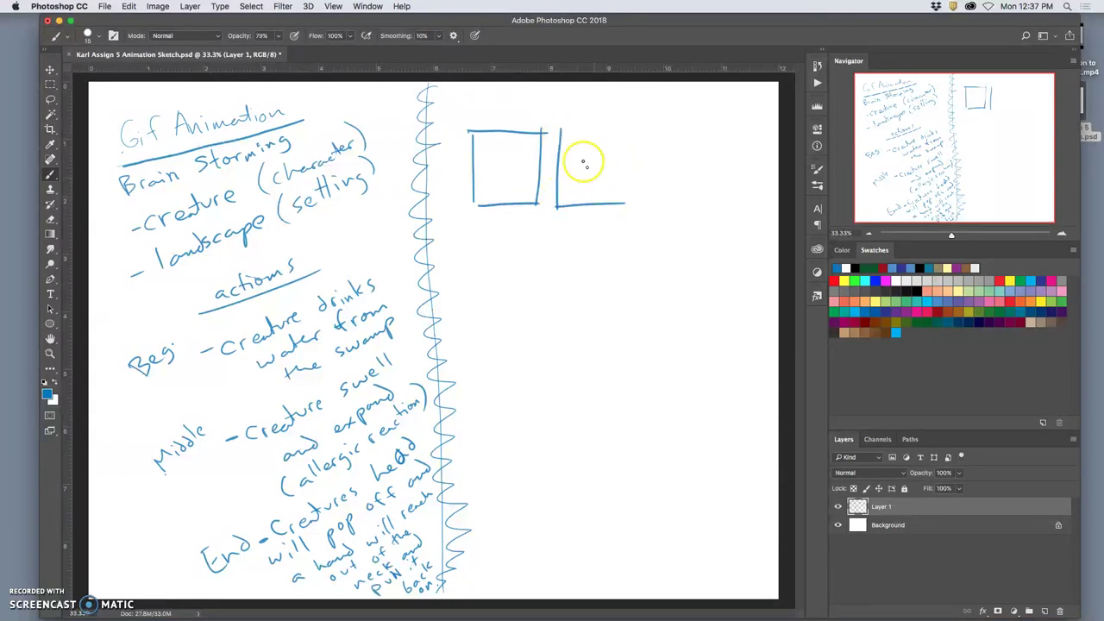
mouse_move(561, 131)
mouse_down()
mouse_move(628, 132)
mouse_move(631, 210)
mouse_up()
mouse_move(654, 129)
mouse_down()
mouse_move(652, 218)
mouse_move(727, 207)
mouse_up()
mouse_move(658, 131)
mouse_down()
mouse_move(725, 134)
mouse_move(728, 207)
mouse_up()
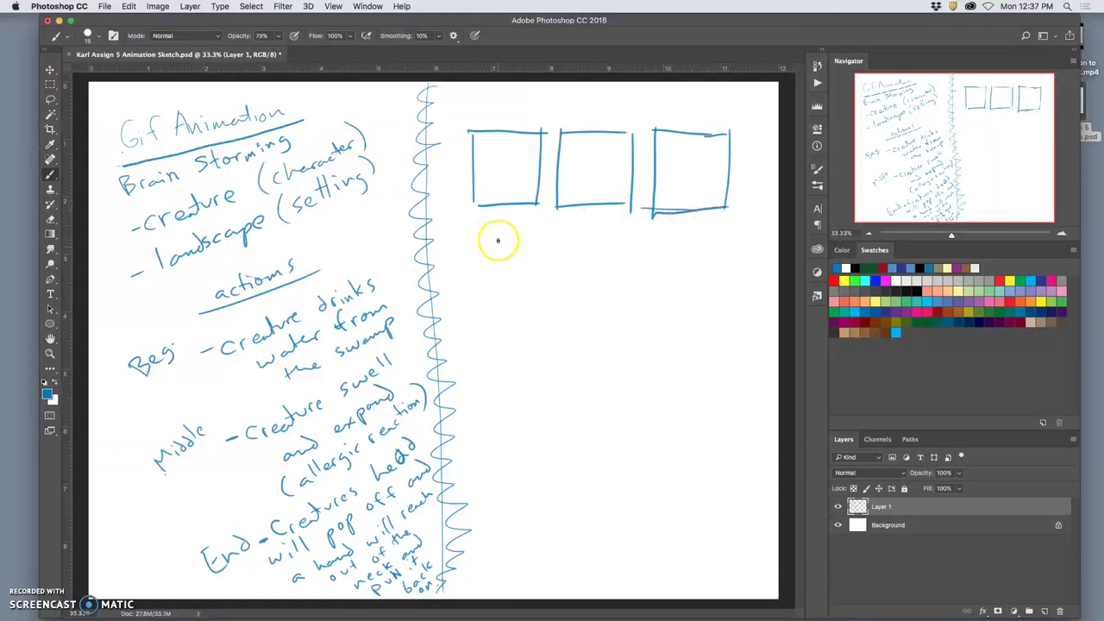
Draw a second row of three square storyboard frames directly below the first row.
mouse_move(475, 242)
mouse_down()
mouse_move(476, 310)
mouse_move(534, 233)
mouse_move(543, 304)
mouse_up()
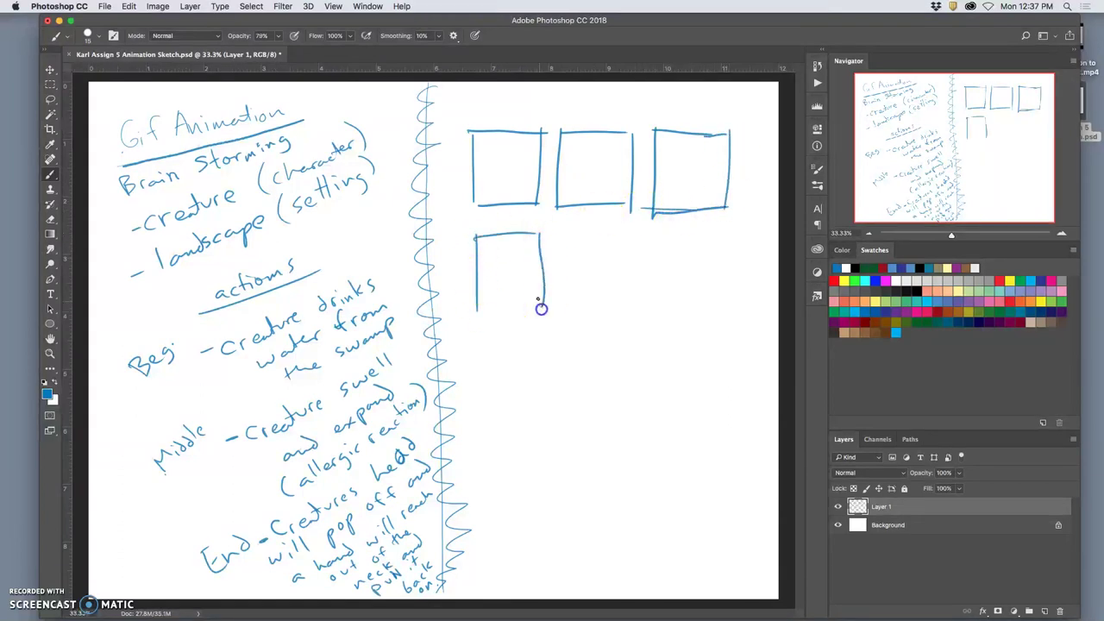
drag(476, 307, 549, 301)
mouse_move(560, 235)
mouse_down()
mouse_move(564, 308)
mouse_move(621, 295)
mouse_up()
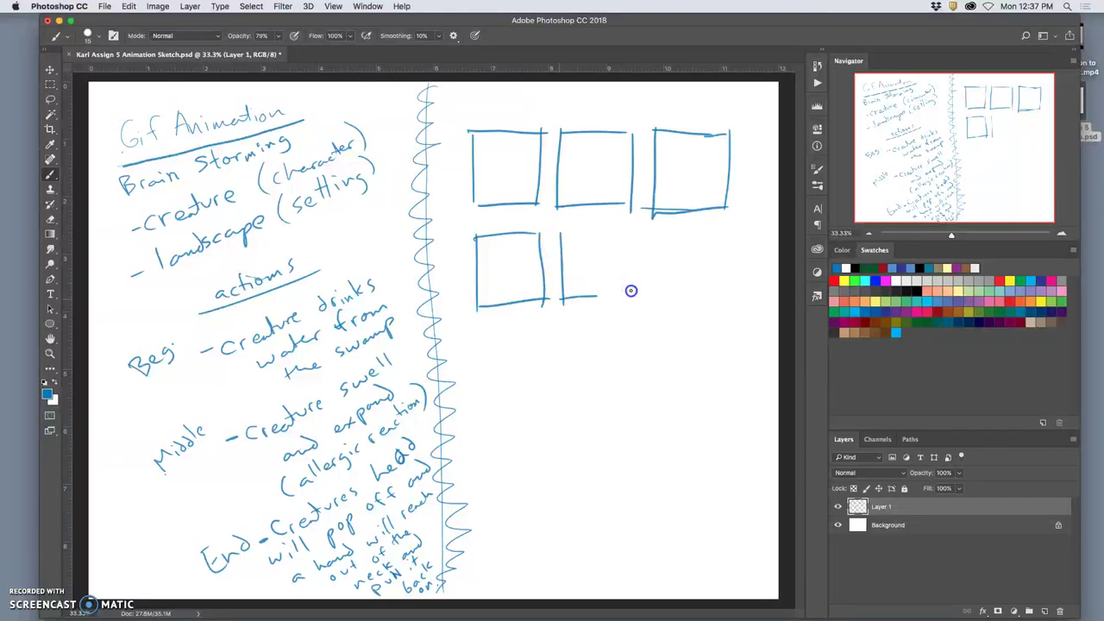
mouse_move(561, 233)
mouse_down()
mouse_move(631, 233)
mouse_move(630, 301)
mouse_up()
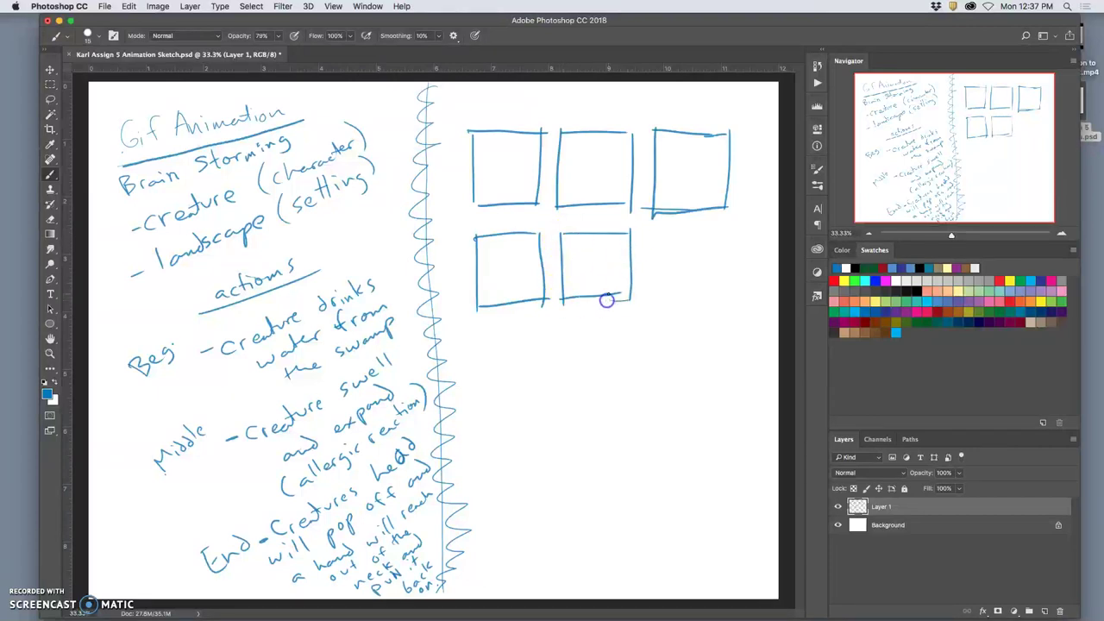
mouse_move(652, 234)
mouse_down()
mouse_move(652, 296)
mouse_move(740, 289)
mouse_up()
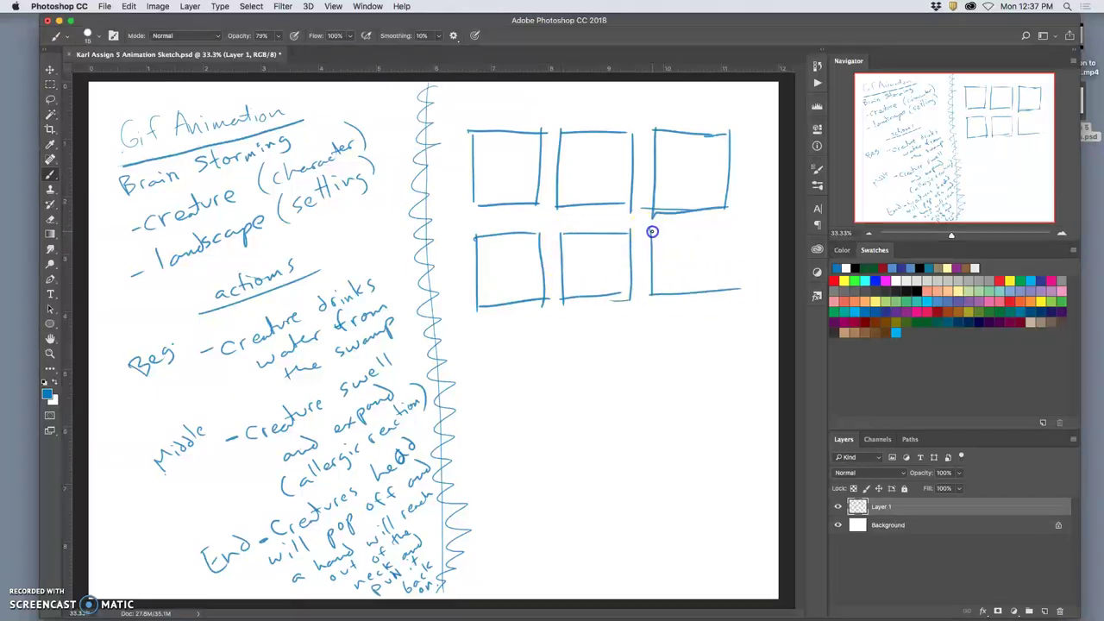
mouse_move(652, 231)
mouse_down()
mouse_move(725, 228)
mouse_move(720, 303)
mouse_up()
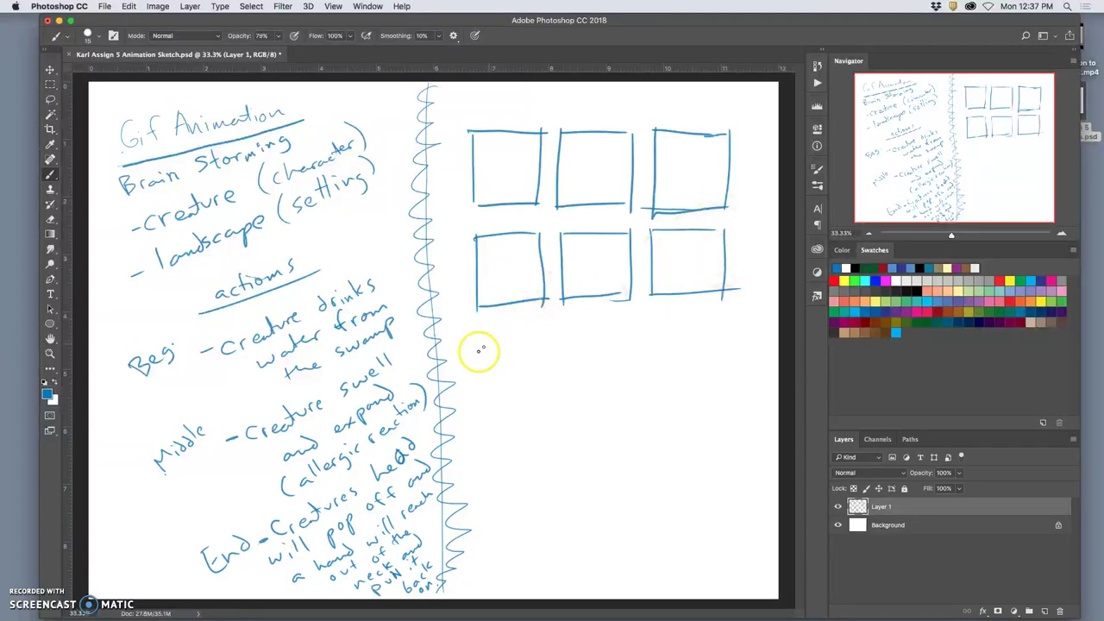
Draw a third row of three square frames to complete the three-by-three storyboard grid.
mouse_move(484, 328)
mouse_down()
mouse_move(485, 402)
mouse_move(534, 323)
mouse_move(549, 398)
mouse_move(529, 398)
mouse_move(553, 398)
mouse_up()
mouse_move(566, 327)
mouse_down()
mouse_move(573, 396)
mouse_move(634, 379)
mouse_up()
mouse_move(566, 319)
mouse_down()
mouse_move(636, 317)
mouse_move(636, 380)
mouse_up()
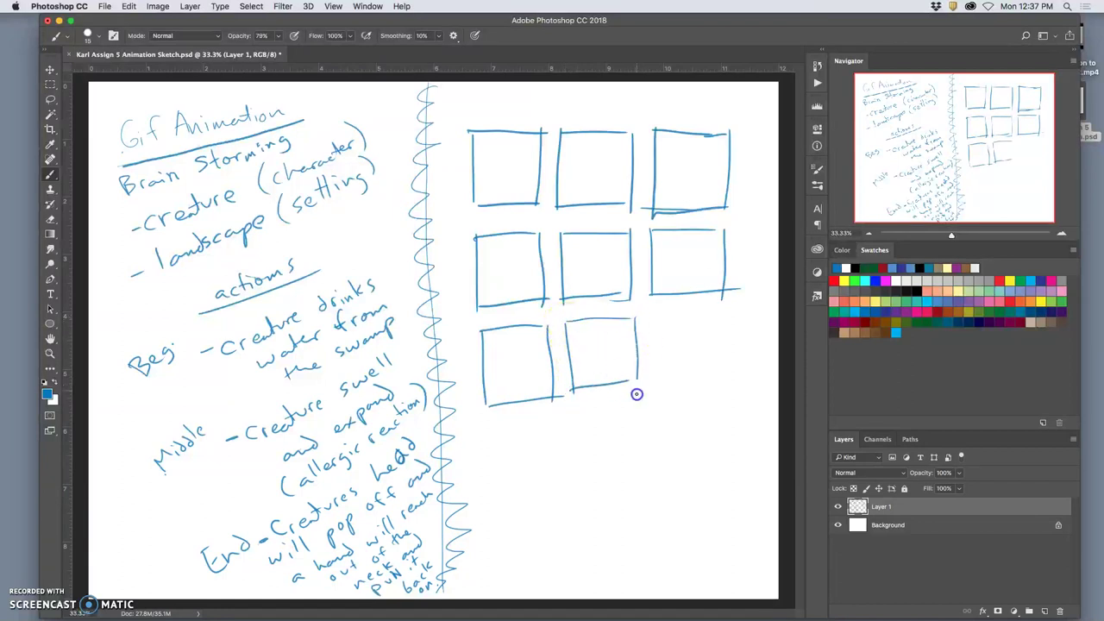
mouse_move(657, 325)
mouse_down()
mouse_move(658, 384)
mouse_move(719, 384)
mouse_move(724, 312)
mouse_move(726, 384)
mouse_up()
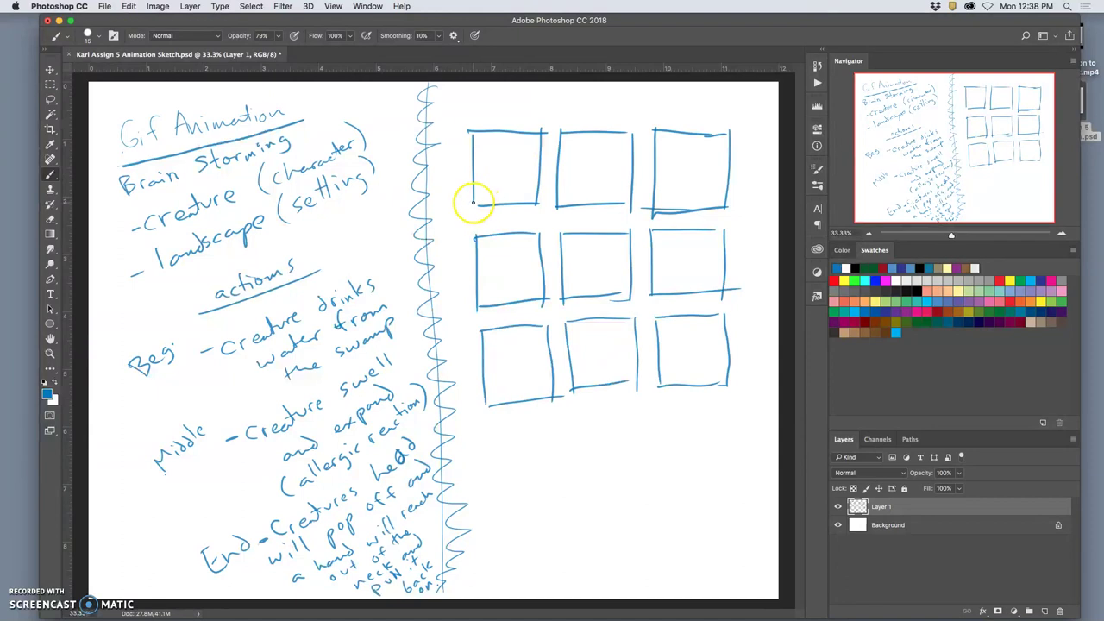
Caption the first storyboard frame "Est. Setting" and sketch the landscape with the creature inside it.
drag(465, 214, 493, 216)
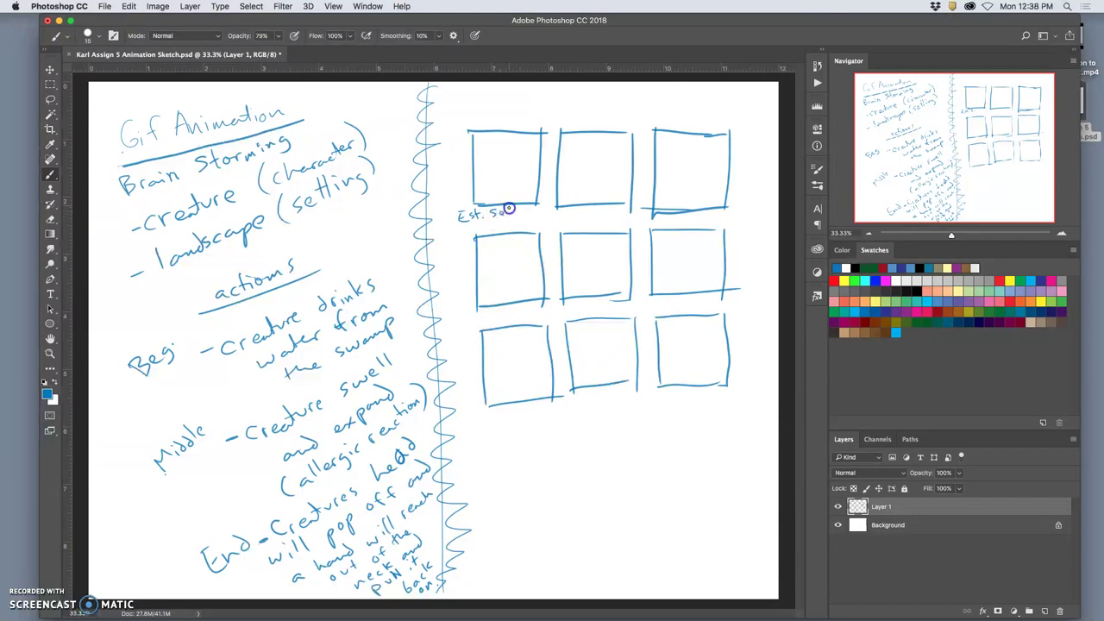
drag(529, 212, 533, 219)
mouse_move(476, 179)
mouse_down()
mouse_move(512, 187)
mouse_move(486, 203)
mouse_move(493, 181)
mouse_move(472, 169)
mouse_move(496, 185)
mouse_move(503, 172)
mouse_move(504, 204)
mouse_move(542, 188)
mouse_move(483, 150)
mouse_move(535, 168)
mouse_up()
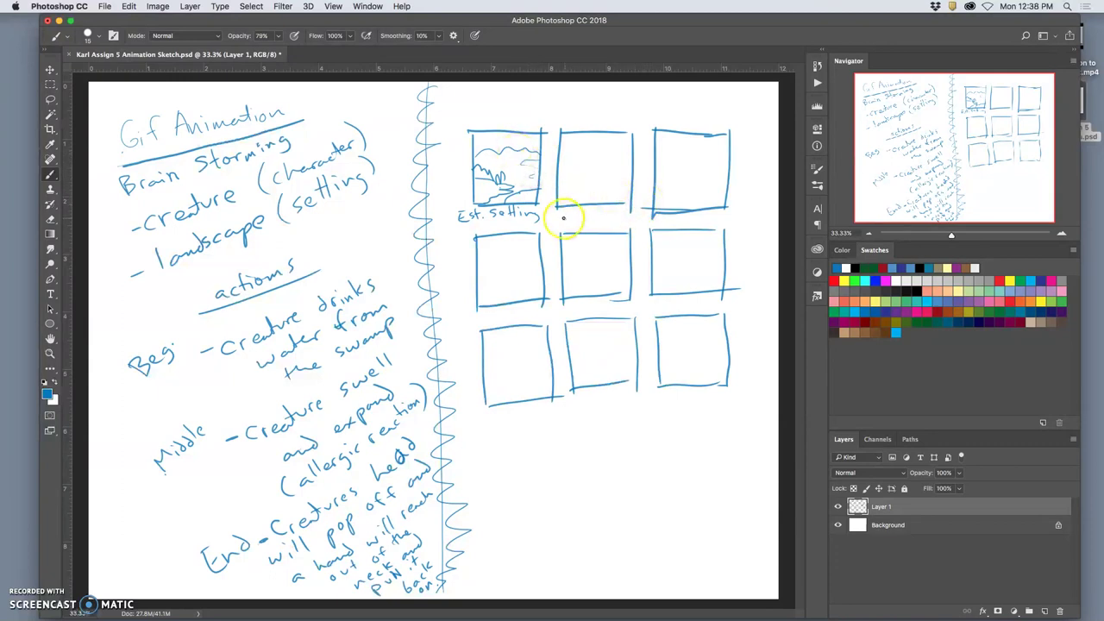
Caption the top row's second frame "act. drinking" and sketch the creature at the water with hills behind it.
drag(560, 215, 594, 218)
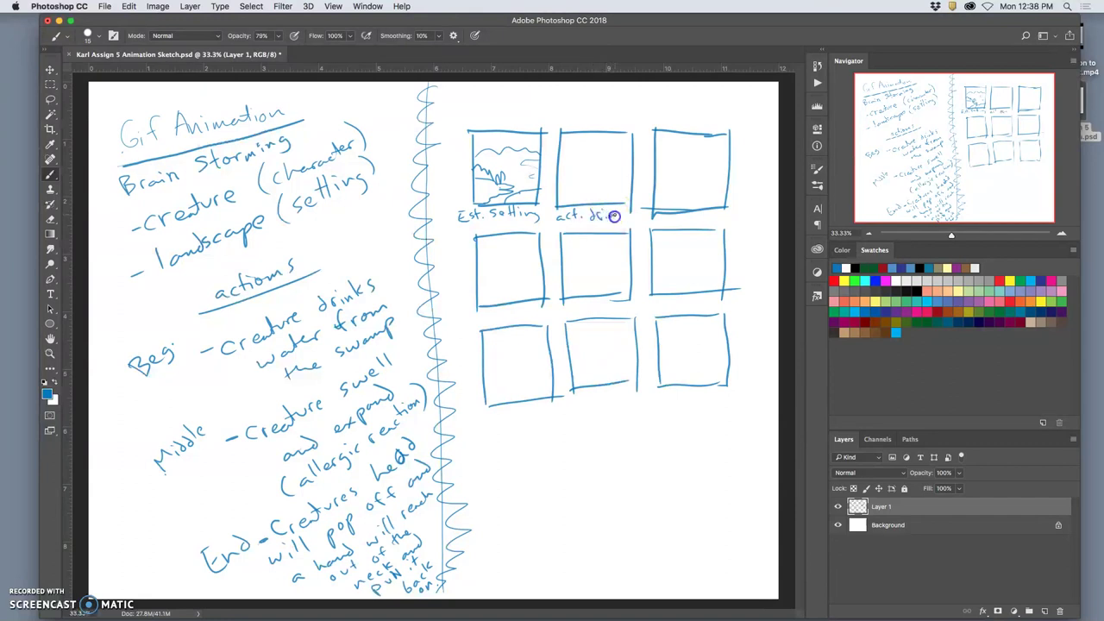
drag(615, 215, 645, 226)
drag(608, 193, 605, 199)
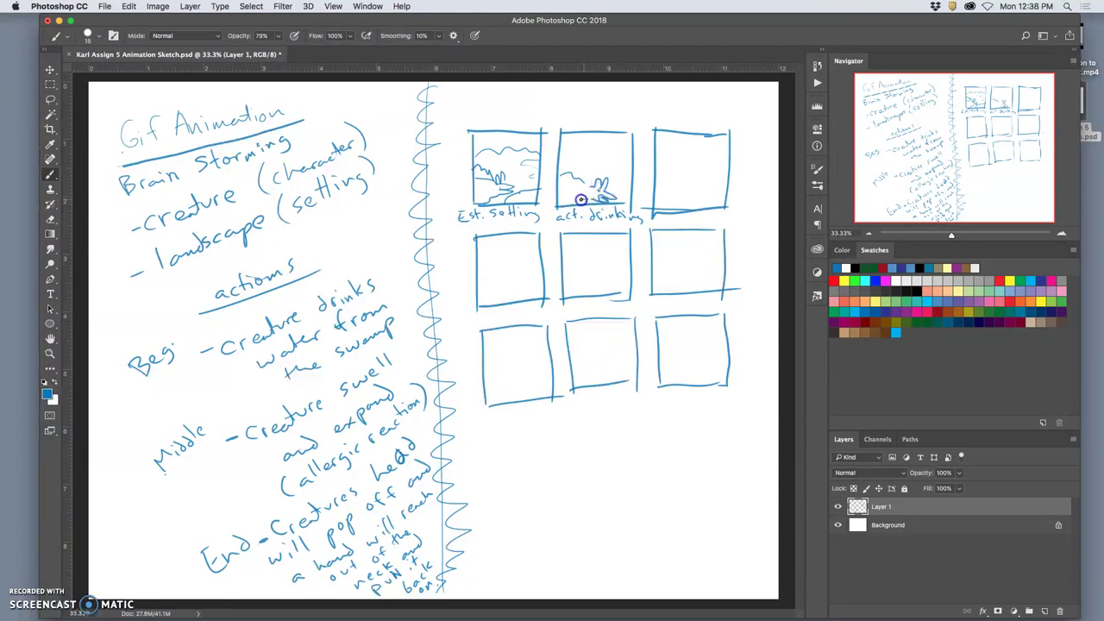
drag(580, 207, 558, 202)
mouse_move(563, 160)
mouse_down()
mouse_move(627, 156)
mouse_move(632, 172)
mouse_up()
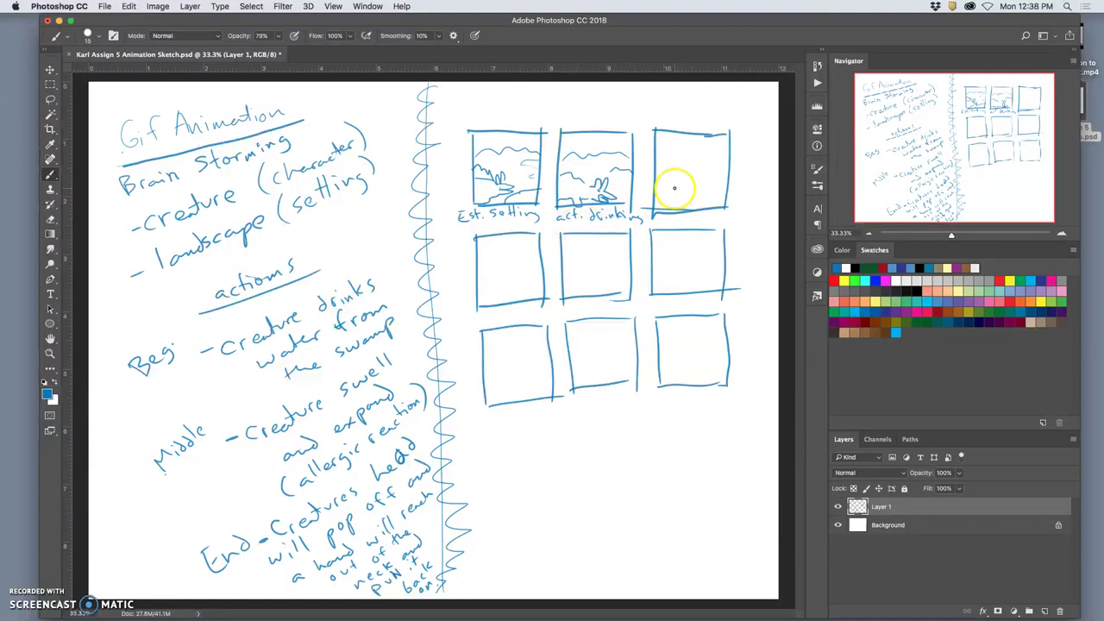
Sketch the creature and hills in the top row's third frame and caption it "act. swallows".
drag(678, 185, 690, 181)
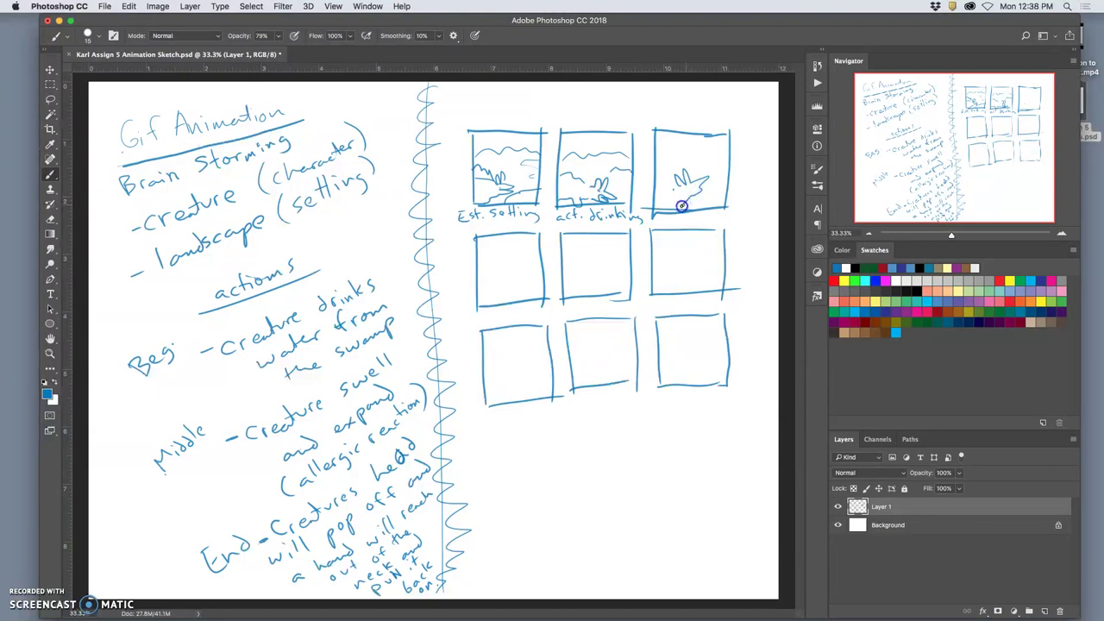
mouse_move(669, 210)
mouse_down()
mouse_move(680, 211)
mouse_move(653, 190)
mouse_up()
drag(682, 218, 713, 215)
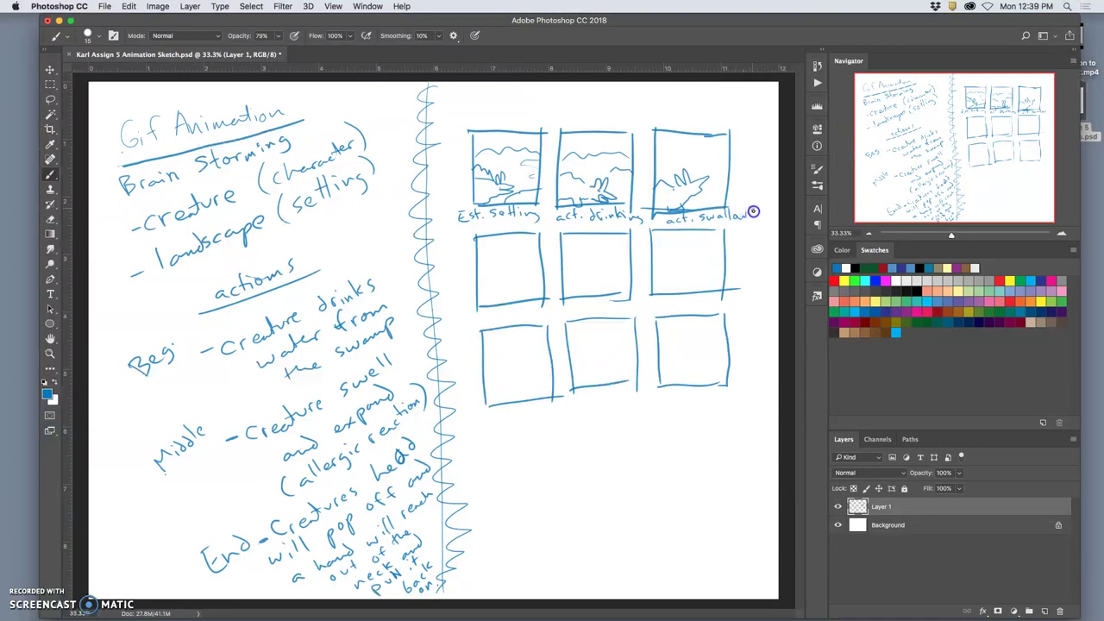
drag(752, 212, 748, 217)
drag(665, 153, 708, 154)
Handwrite the row labels "Beg." beside the top row of frames and "Mid." beside the second row.
drag(436, 176, 423, 170)
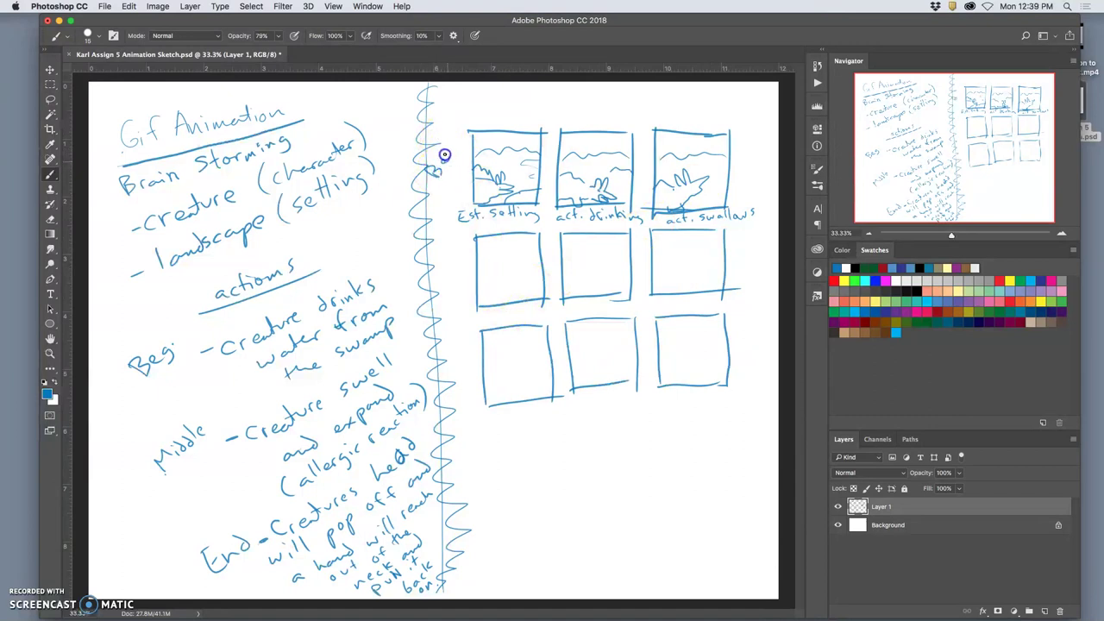
click(455, 147)
drag(444, 292, 456, 264)
click(460, 260)
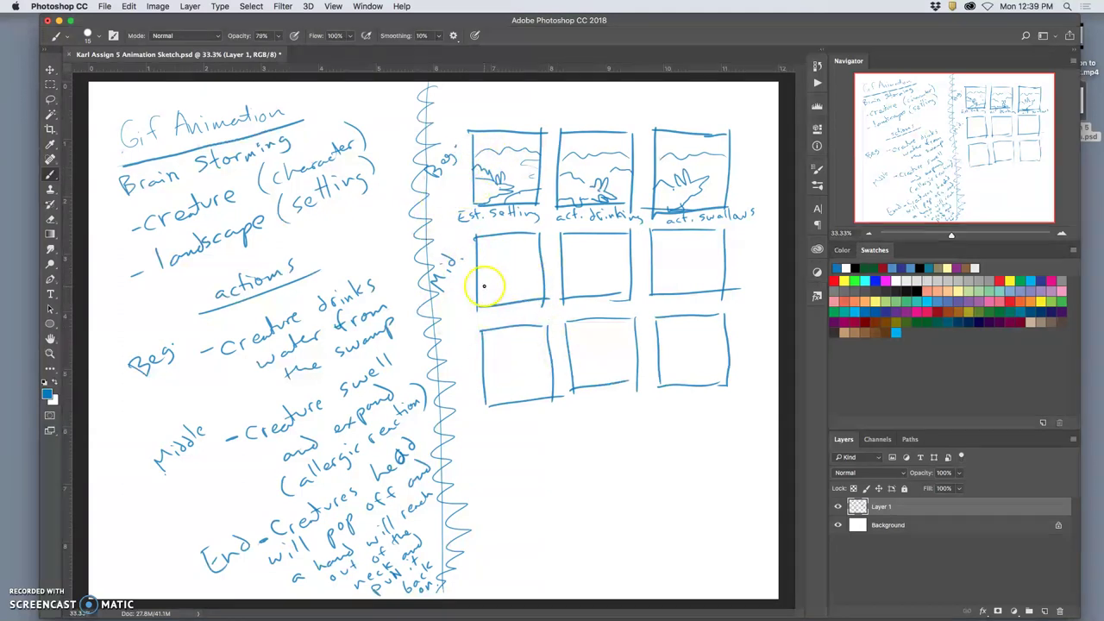
Sketch the spiky, swelling creature in the second row's first frame and caption it "act. starts swelling".
drag(482, 289, 508, 255)
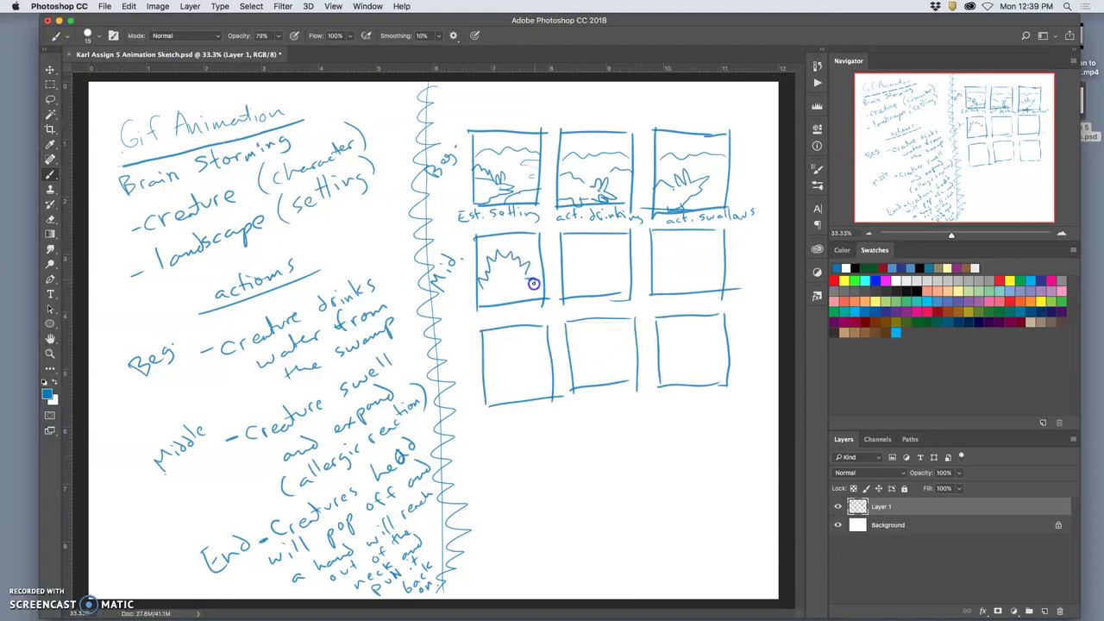
drag(536, 285, 524, 293)
mouse_move(521, 298)
mouse_down()
mouse_move(494, 336)
mouse_move(500, 297)
mouse_up()
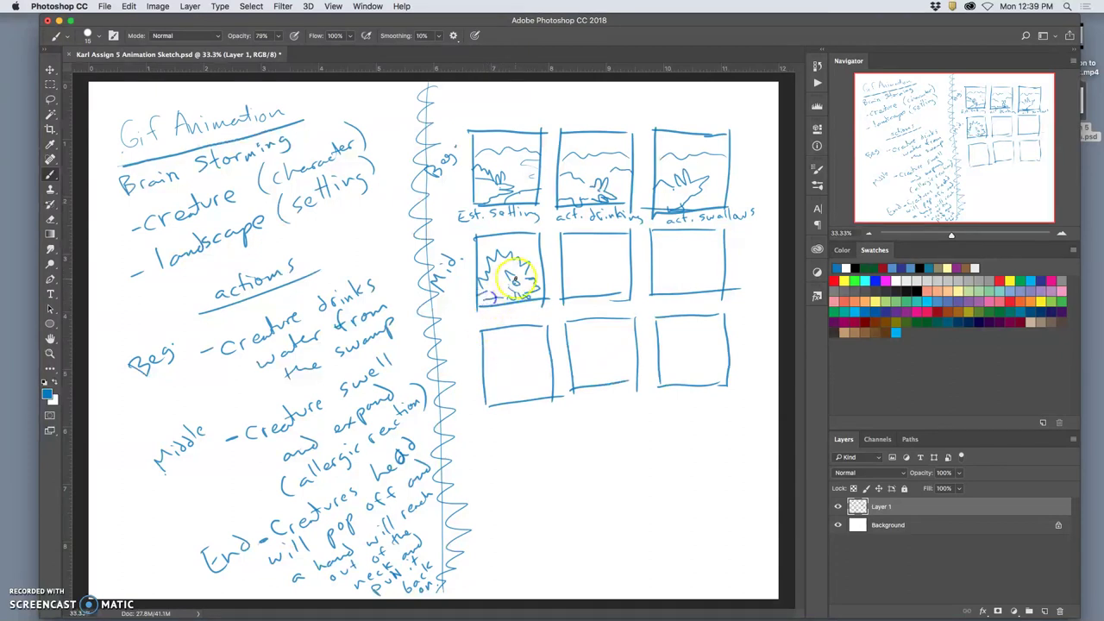
mouse_move(481, 312)
mouse_down()
mouse_move(468, 313)
mouse_move(485, 315)
mouse_up()
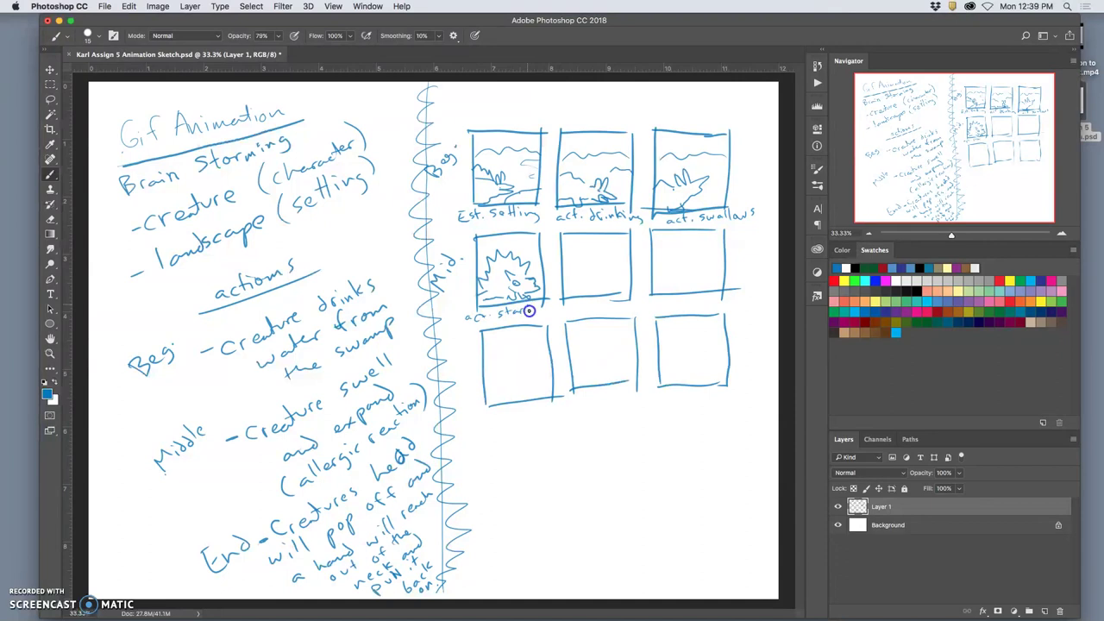
mouse_move(534, 305)
mouse_down()
mouse_move(505, 318)
mouse_move(520, 320)
mouse_up()
Caption the second row's middle frame "act. changes color" and sketch the spiky creature inside it.
drag(583, 299, 570, 274)
click(591, 306)
click(569, 287)
click(601, 300)
click(591, 301)
click(572, 279)
click(597, 304)
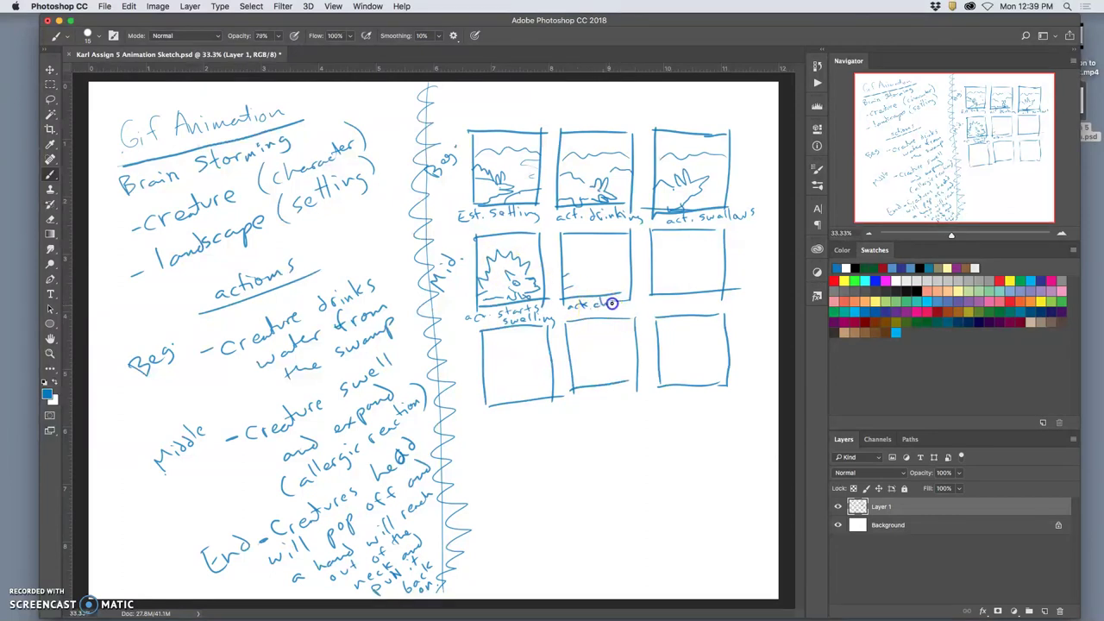
mouse_move(636, 301)
mouse_down()
mouse_move(573, 320)
mouse_move(614, 316)
mouse_up()
mouse_move(581, 278)
mouse_down()
mouse_move(569, 271)
mouse_move(572, 247)
mouse_move(591, 269)
mouse_move(604, 253)
mouse_move(609, 275)
mouse_up()
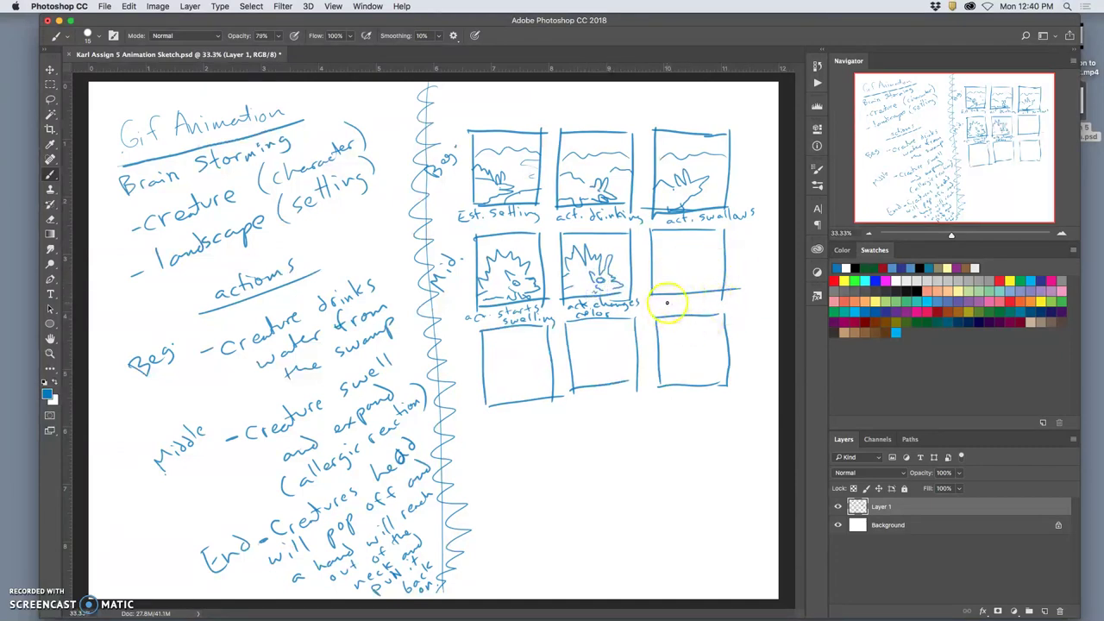
Caption the second row's third frame "action close eyes" with a small creature face, and add a "Zoom?" note with arrows between the first two columns.
drag(658, 307, 744, 305)
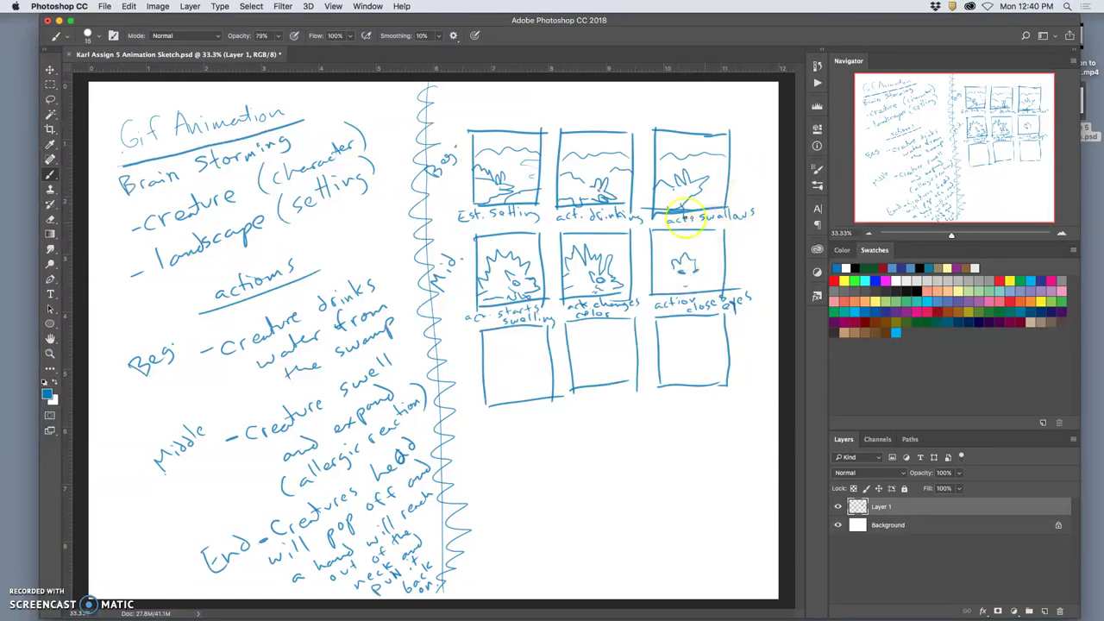
mouse_move(549, 233)
mouse_down()
mouse_move(559, 244)
mouse_move(562, 233)
mouse_up()
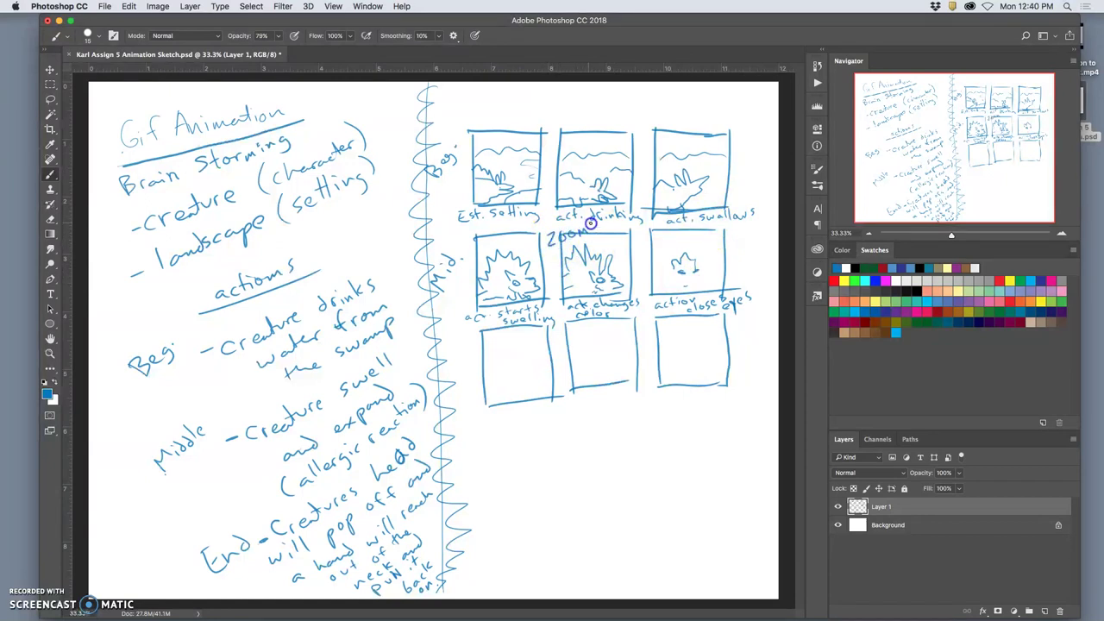
click(593, 233)
click(553, 306)
drag(558, 314, 565, 301)
Add the background line and the rest of the creature's body to the "action close eyes" frame.
mouse_move(676, 273)
mouse_down()
mouse_move(703, 286)
mouse_move(680, 252)
mouse_move(648, 239)
mouse_up()
click(685, 275)
click(662, 295)
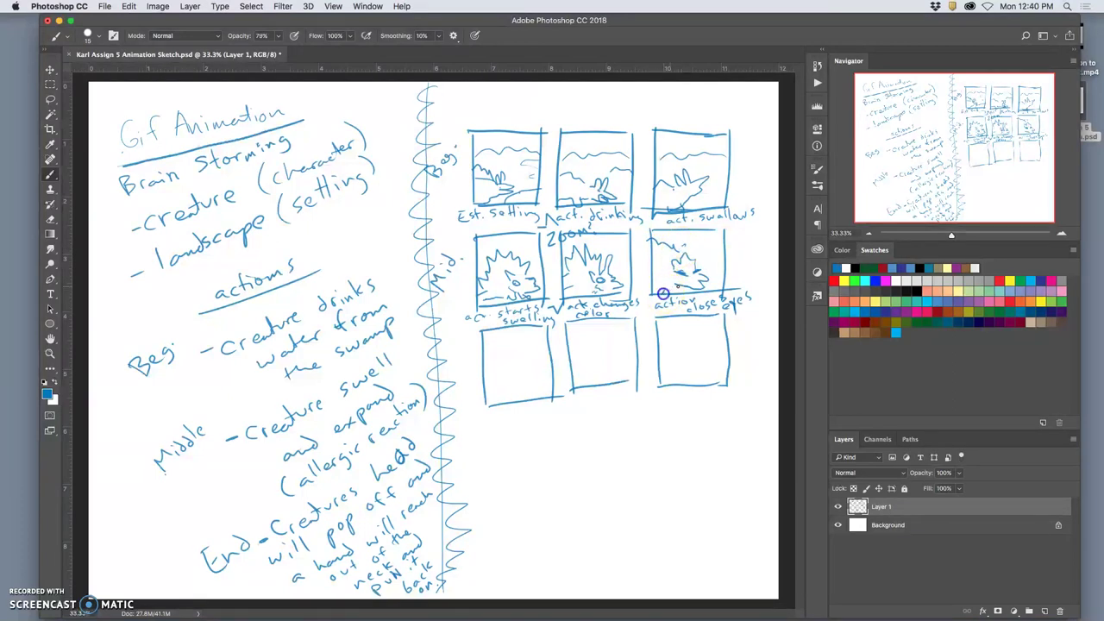
click(682, 291)
click(662, 281)
click(664, 265)
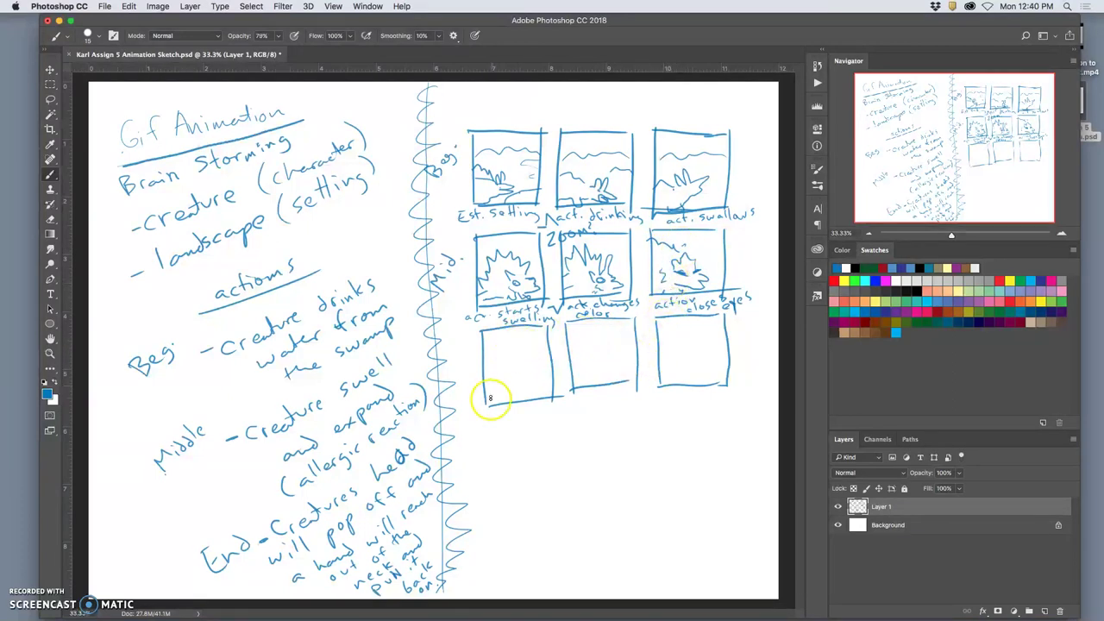
Label the bottom row "End." and sketch its first frame with the head popping off, marked "Pop" and captioned "act. Head Disconnects".
mouse_move(450, 406)
mouse_down()
mouse_move(466, 405)
mouse_move(451, 374)
mouse_up()
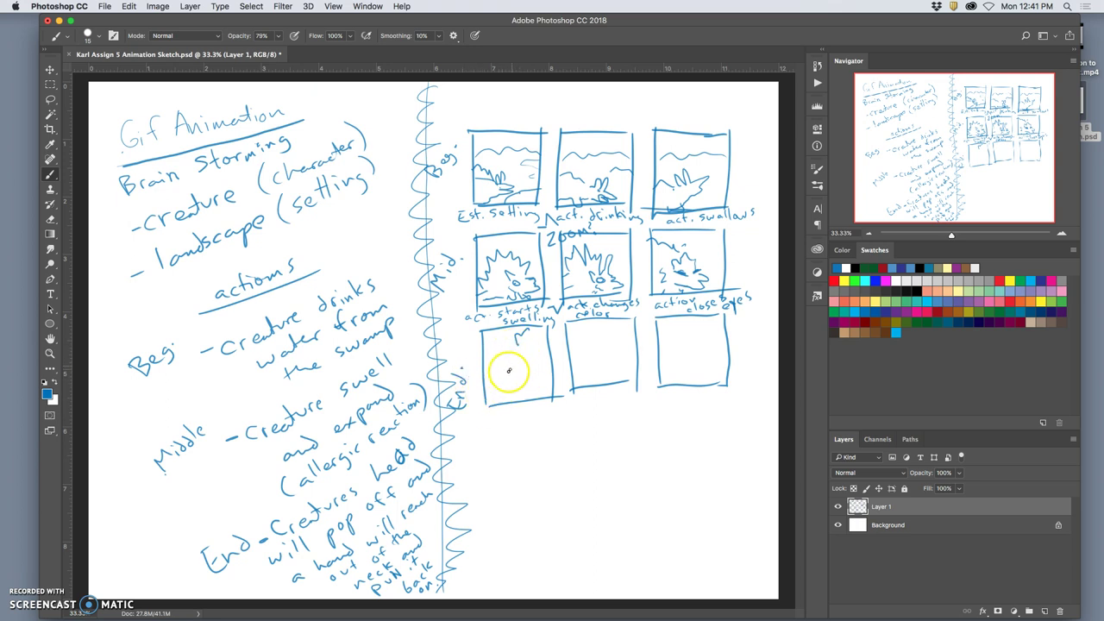
mouse_move(483, 369)
mouse_down()
mouse_move(508, 360)
mouse_move(541, 371)
mouse_move(545, 357)
mouse_move(540, 379)
mouse_move(513, 377)
mouse_move(528, 402)
mouse_move(508, 405)
mouse_up()
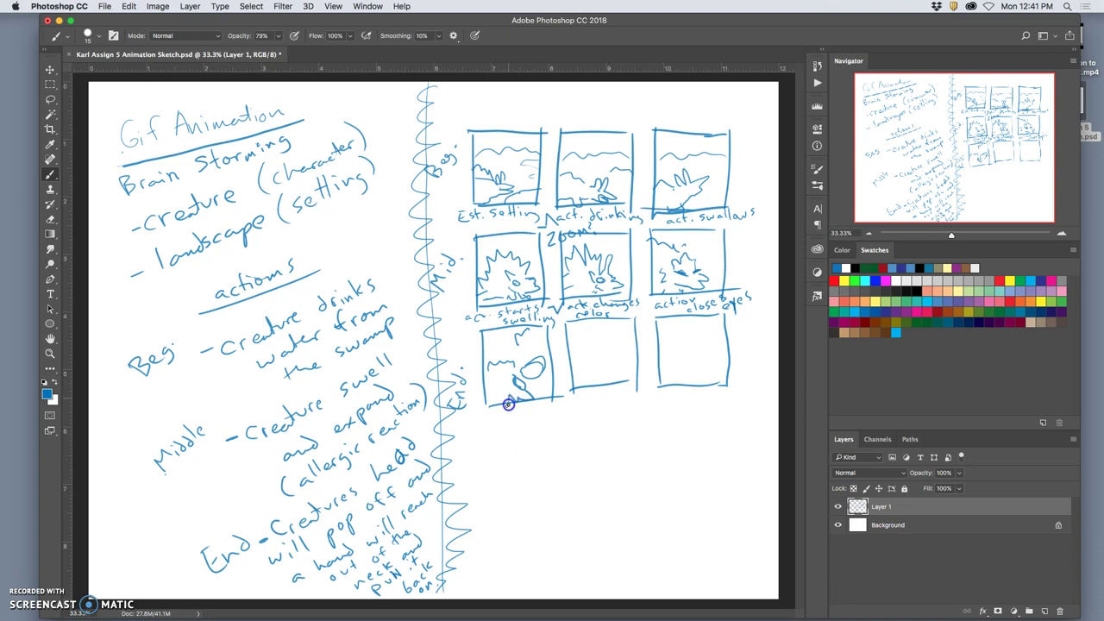
mouse_move(482, 366)
mouse_down()
mouse_move(530, 367)
mouse_move(517, 357)
mouse_move(522, 417)
mouse_move(495, 415)
mouse_move(531, 383)
mouse_move(567, 410)
mouse_up()
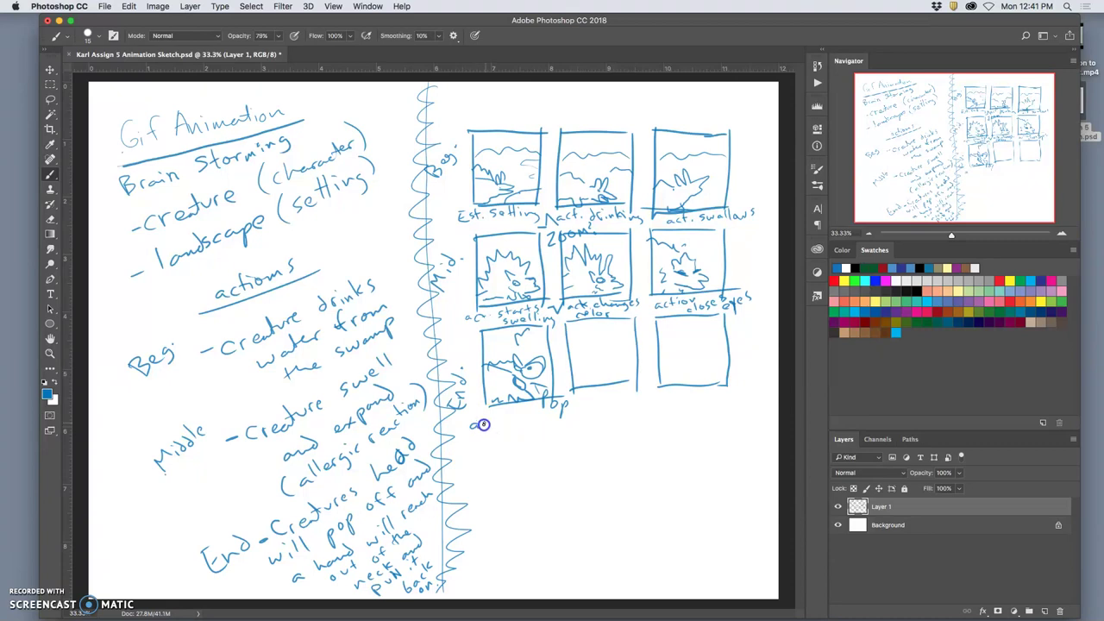
drag(498, 429, 528, 406)
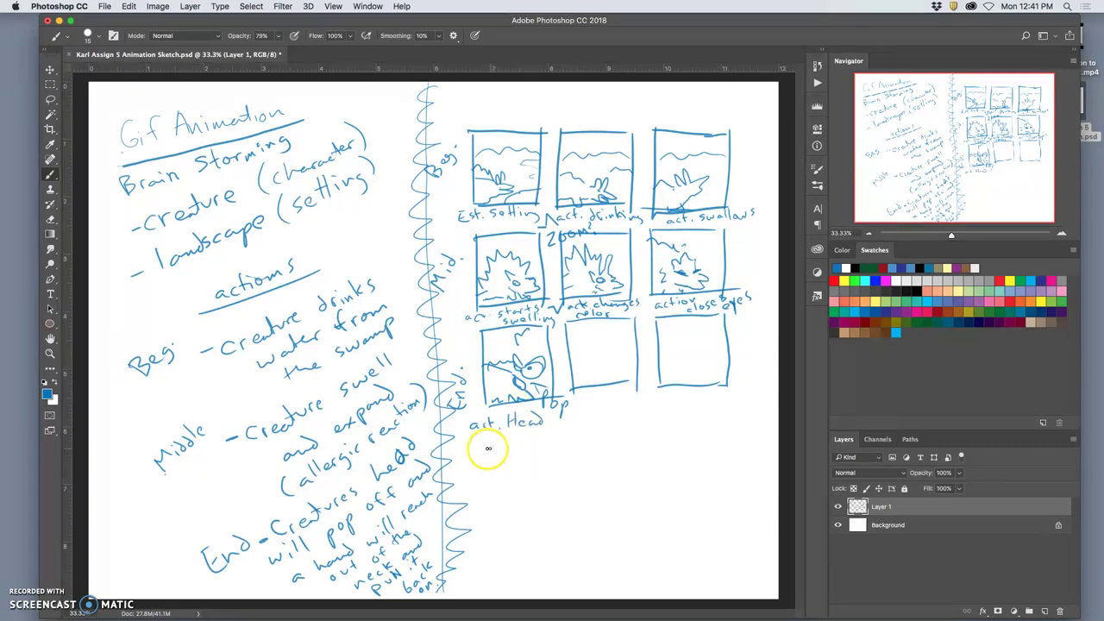
mouse_move(481, 442)
mouse_down()
mouse_move(482, 462)
mouse_move(530, 444)
mouse_up()
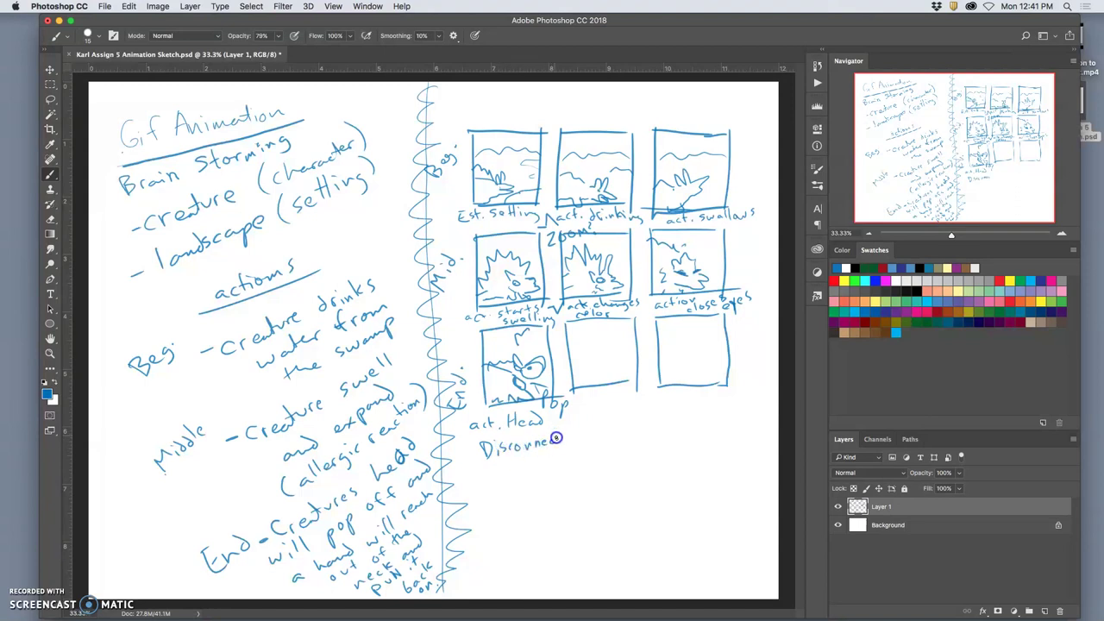
Sketch the detached head flying off in the bottom row's middle frame and caption it "act Head flies towards upper right".
mouse_move(614, 341)
mouse_down()
mouse_move(644, 324)
mouse_move(647, 338)
mouse_move(611, 316)
mouse_move(624, 337)
mouse_move(612, 350)
mouse_move(619, 315)
mouse_move(625, 328)
mouse_up()
mouse_move(569, 351)
mouse_down()
mouse_move(611, 362)
mouse_move(608, 393)
mouse_move(613, 368)
mouse_move(606, 384)
mouse_move(594, 363)
mouse_move(614, 394)
mouse_move(571, 412)
mouse_move(593, 392)
mouse_move(595, 407)
mouse_move(602, 391)
mouse_move(628, 387)
mouse_up()
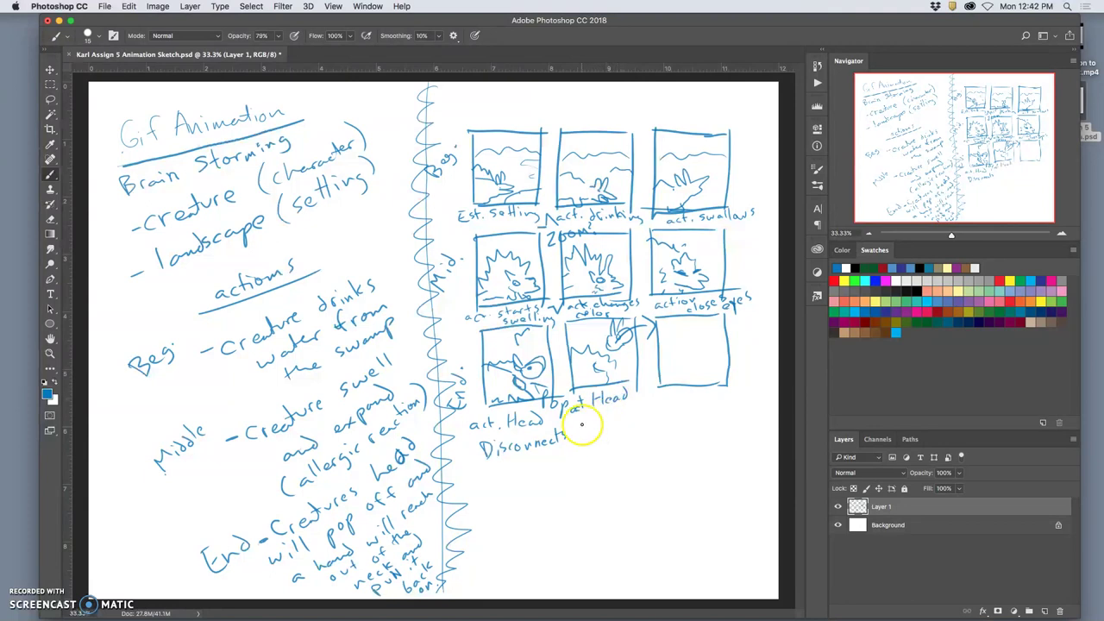
drag(581, 419, 657, 400)
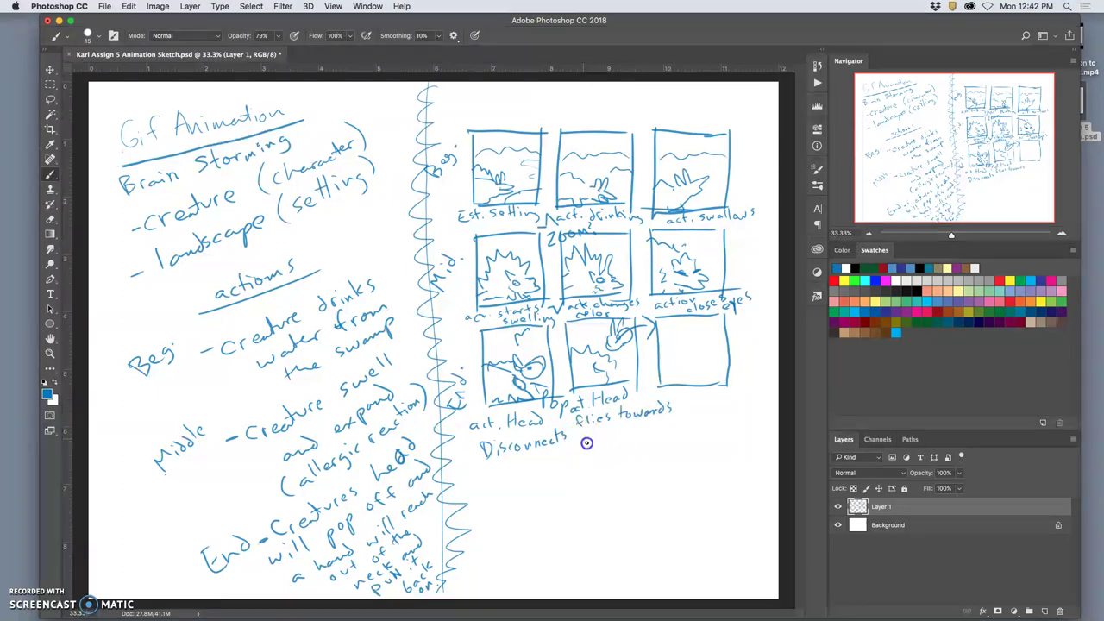
mouse_move(585, 431)
mouse_down()
mouse_move(601, 442)
mouse_move(635, 426)
mouse_up()
mouse_move(596, 457)
mouse_down()
mouse_move(610, 471)
mouse_move(638, 444)
mouse_up()
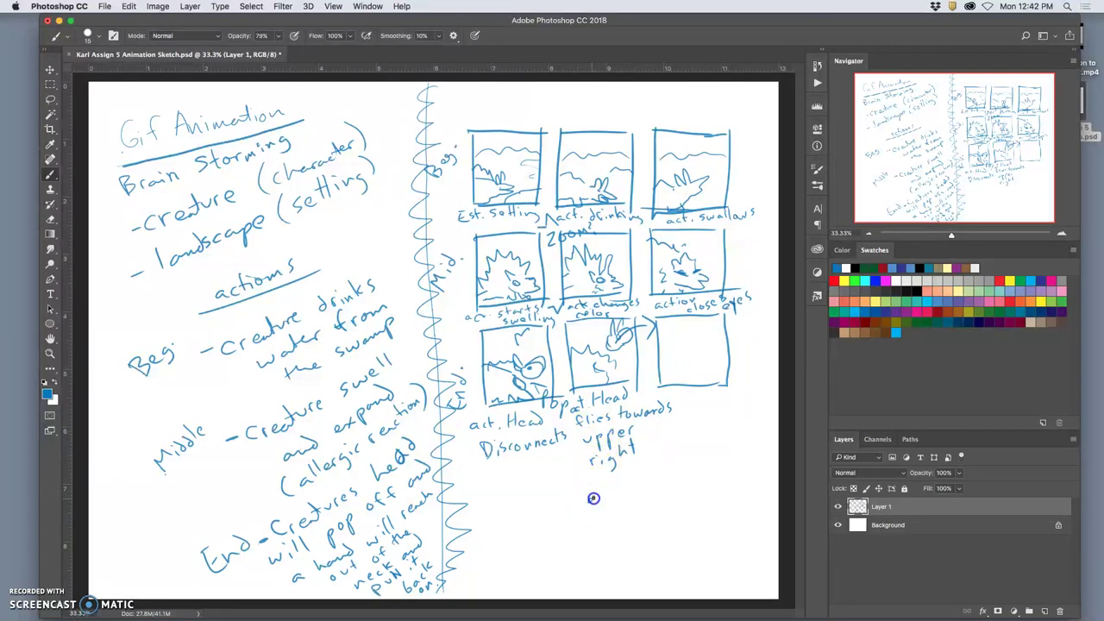
Draw a hand at the creature's neck in the bottom middle frame and add the note "act 2 hand emerges from neck hole" below.
drag(606, 482, 616, 487)
drag(601, 358, 605, 369)
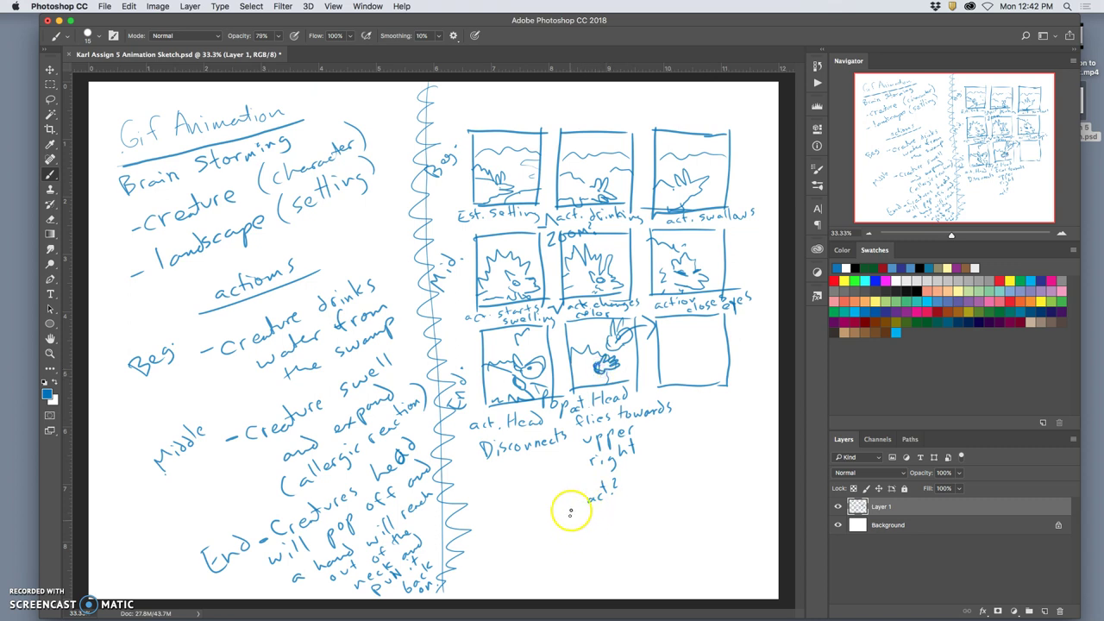
mouse_move(592, 512)
mouse_down()
mouse_move(623, 508)
mouse_move(616, 495)
mouse_move(645, 501)
mouse_move(688, 473)
mouse_move(594, 539)
mouse_move(669, 510)
mouse_move(629, 554)
mouse_move(655, 541)
mouse_up()
Sketch an arm reaching for the head in the last frame and caption it "act. hand pulls head back in place".
drag(690, 358, 700, 340)
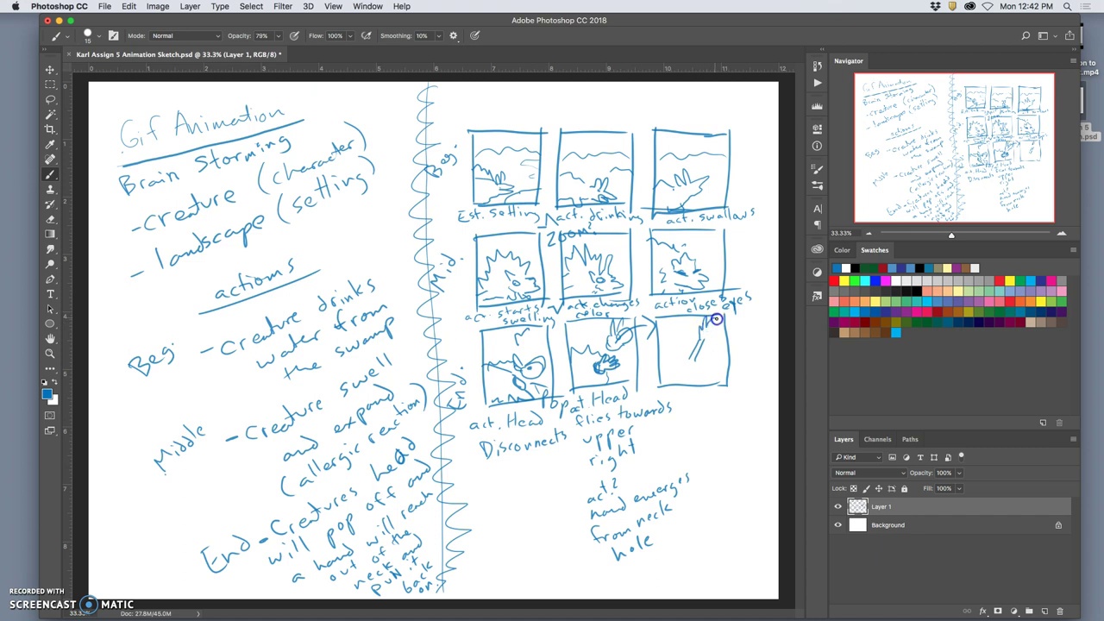
mouse_move(717, 320)
mouse_down()
mouse_move(733, 322)
mouse_move(716, 336)
mouse_move(719, 322)
mouse_move(707, 345)
mouse_move(708, 330)
mouse_move(669, 345)
mouse_move(690, 362)
mouse_move(660, 353)
mouse_move(683, 351)
mouse_up()
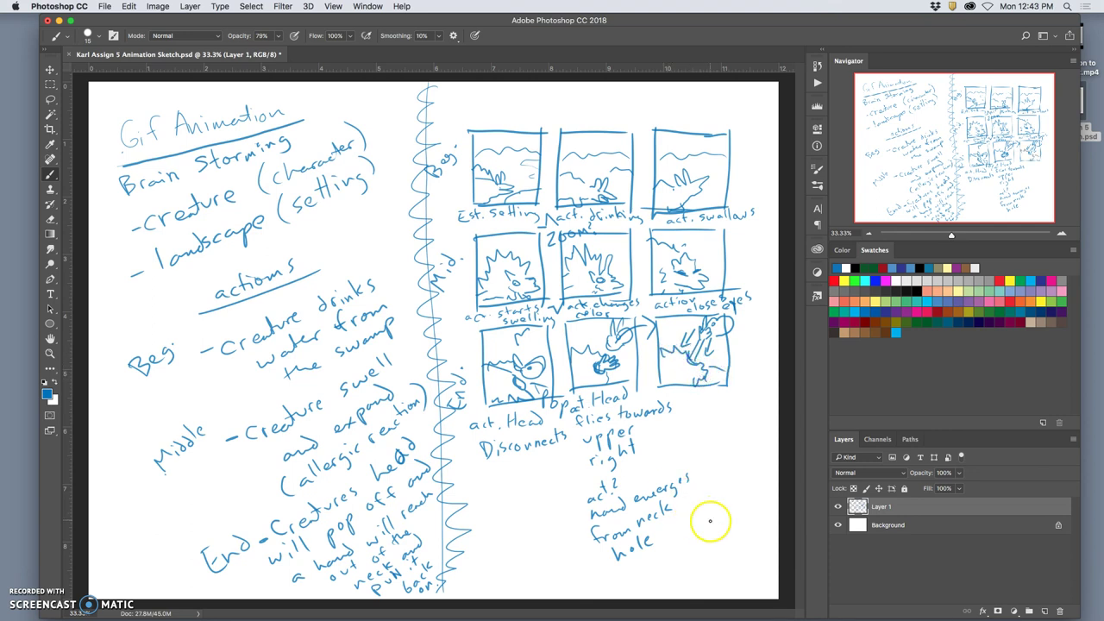
click(719, 400)
drag(713, 398, 722, 423)
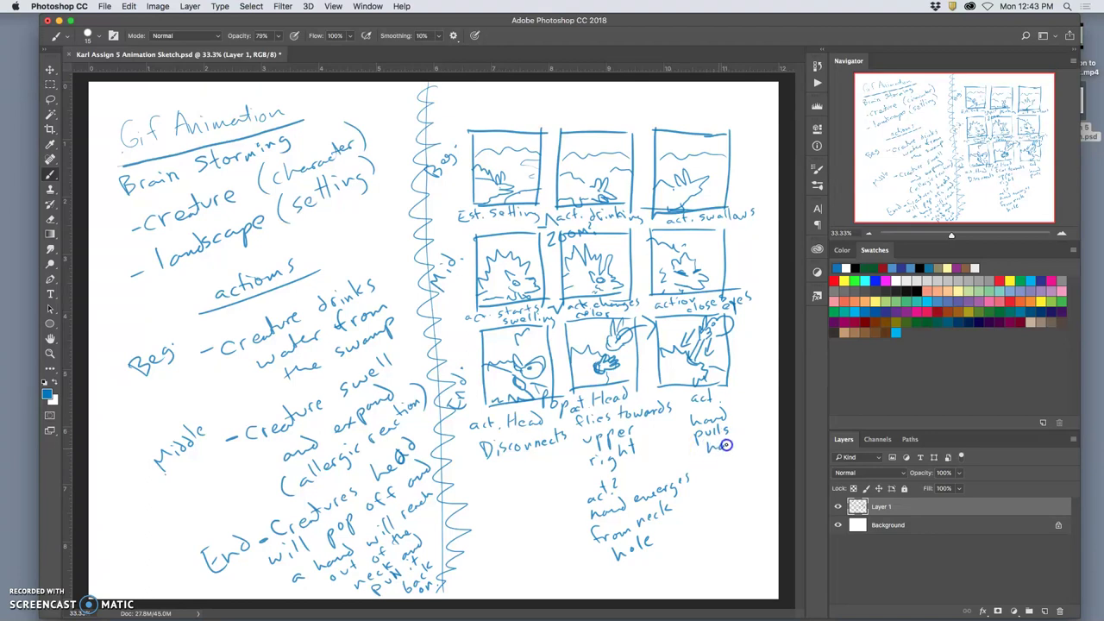
mouse_move(726, 445)
mouse_down()
mouse_move(740, 427)
mouse_move(744, 459)
mouse_move(715, 500)
mouse_move(753, 493)
mouse_up()
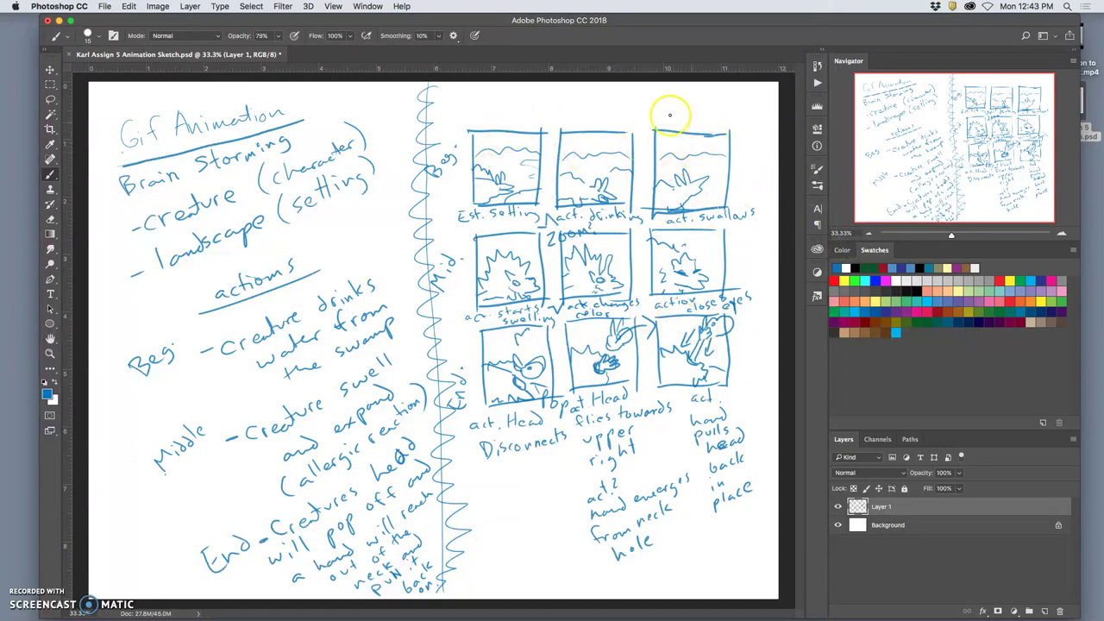
Handwrite the title "Storyboard Sketch" above the frame grid and underline it.
mouse_move(496, 94)
mouse_down()
mouse_move(489, 107)
mouse_move(501, 107)
mouse_up()
drag(496, 100, 528, 98)
mouse_move(529, 96)
mouse_down()
mouse_move(526, 113)
mouse_move(575, 98)
mouse_up()
mouse_move(583, 91)
mouse_down()
mouse_move(609, 106)
mouse_move(636, 94)
mouse_move(689, 107)
mouse_up()
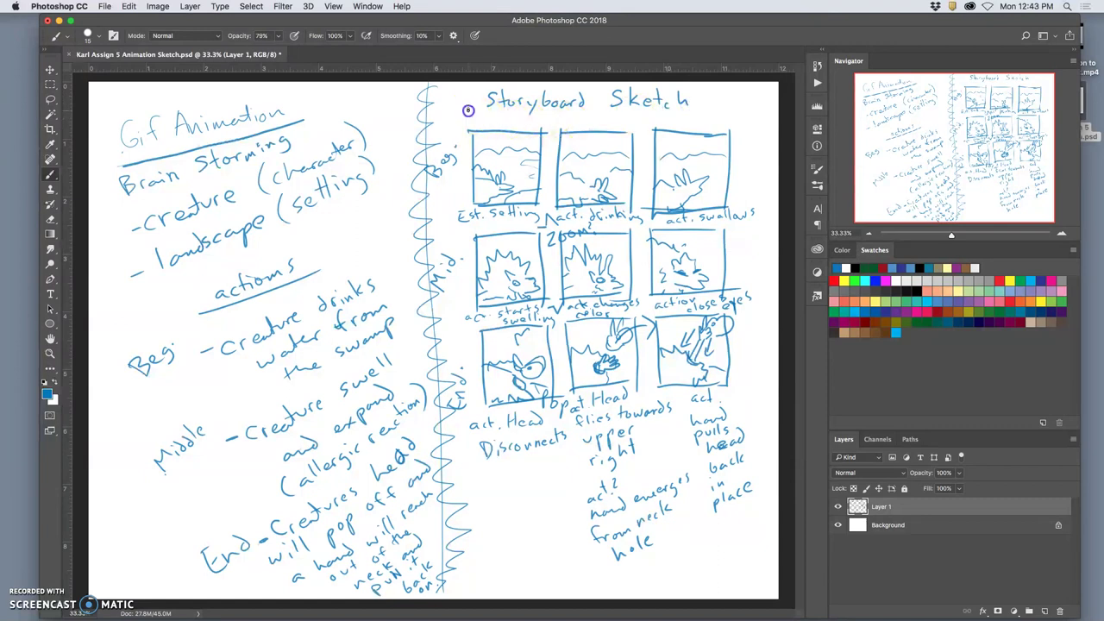
drag(469, 109, 701, 109)
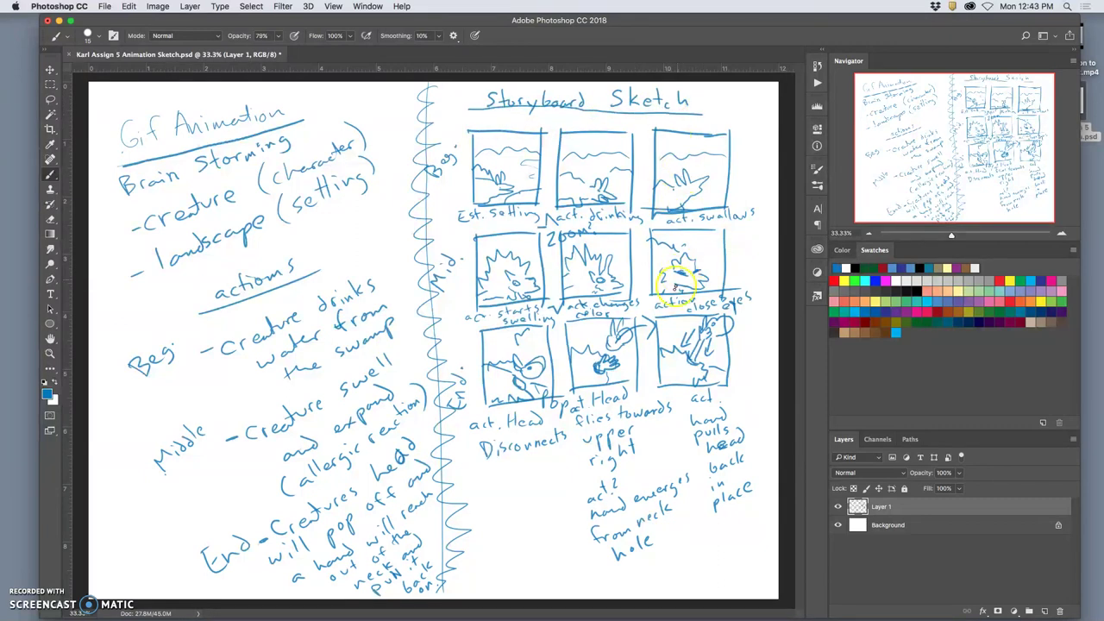